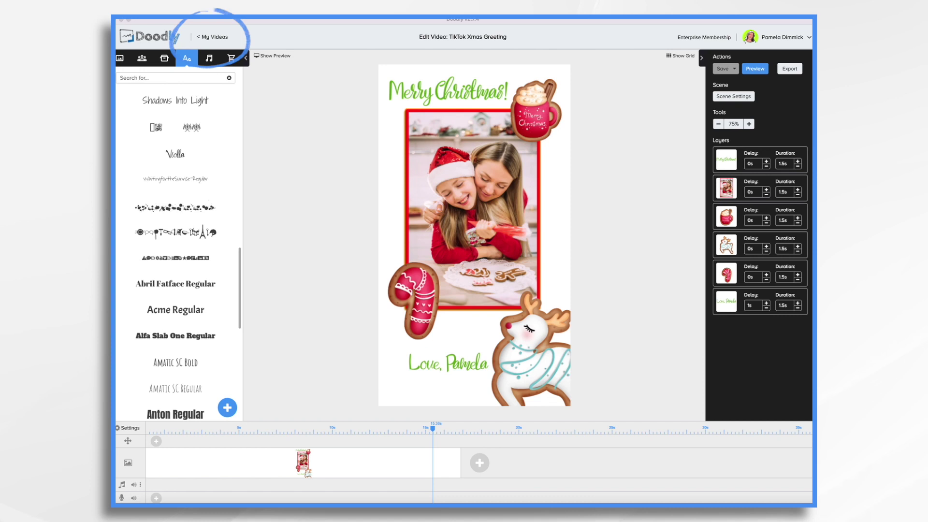
Step: Return to the video list and start a new whiteboard video titled "TikTok Xmas"
click(211, 37)
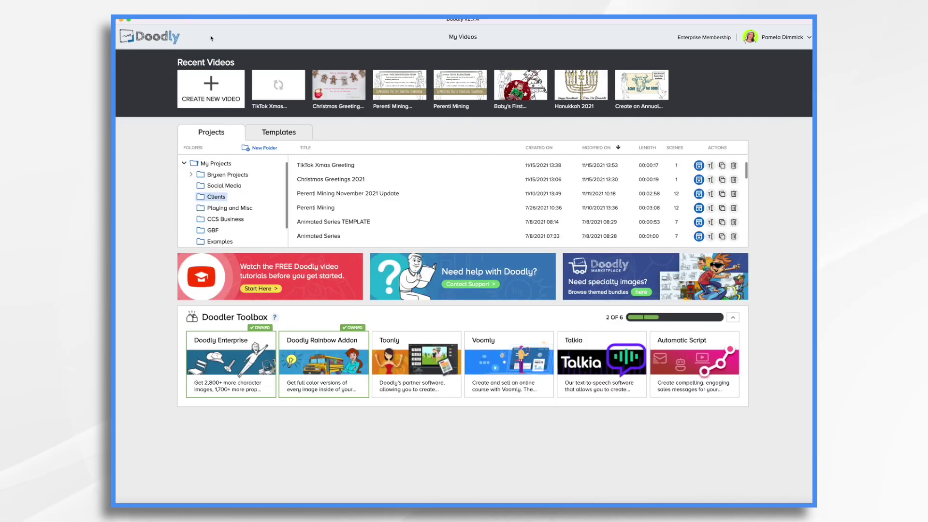
click(216, 87)
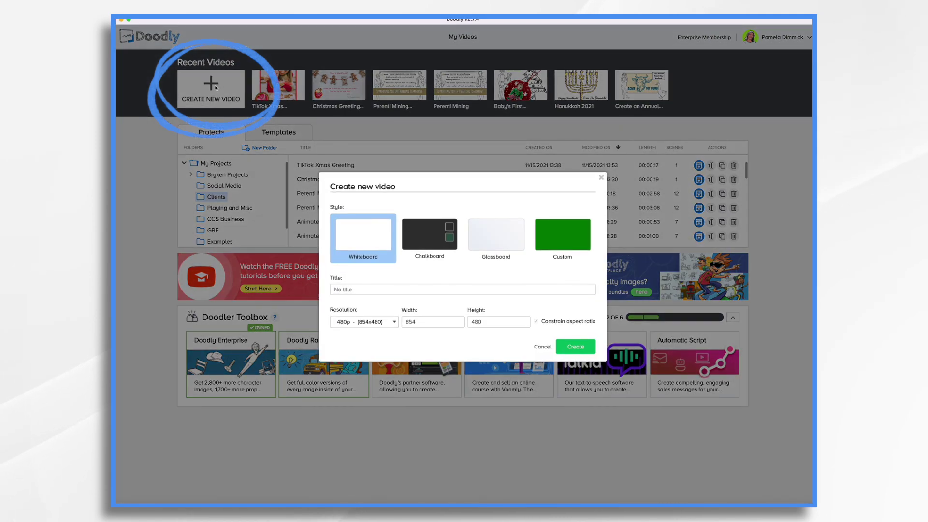
click(363, 290)
text(TikTok Xmas)
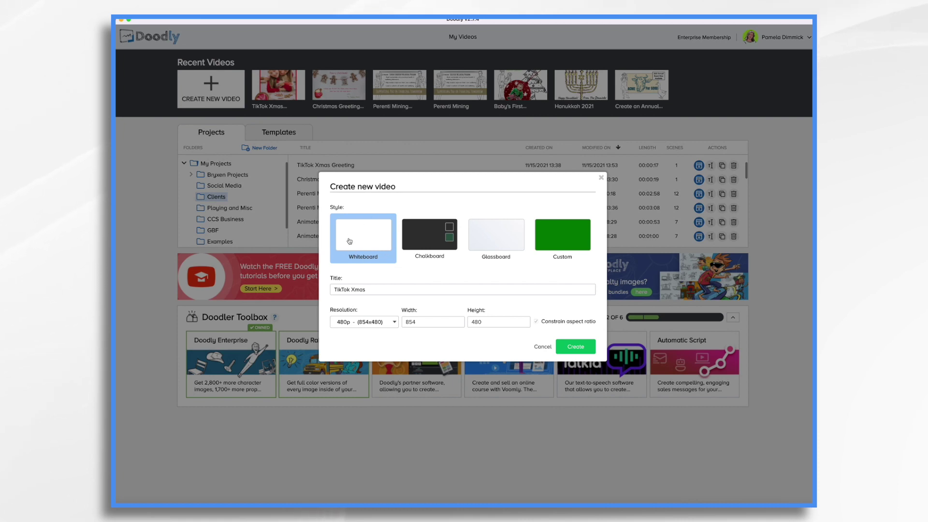
Step: Give the video a custom resolution of 1080 wide by 1920 high with the aspect ratio unconstrained, and create it
click(391, 326)
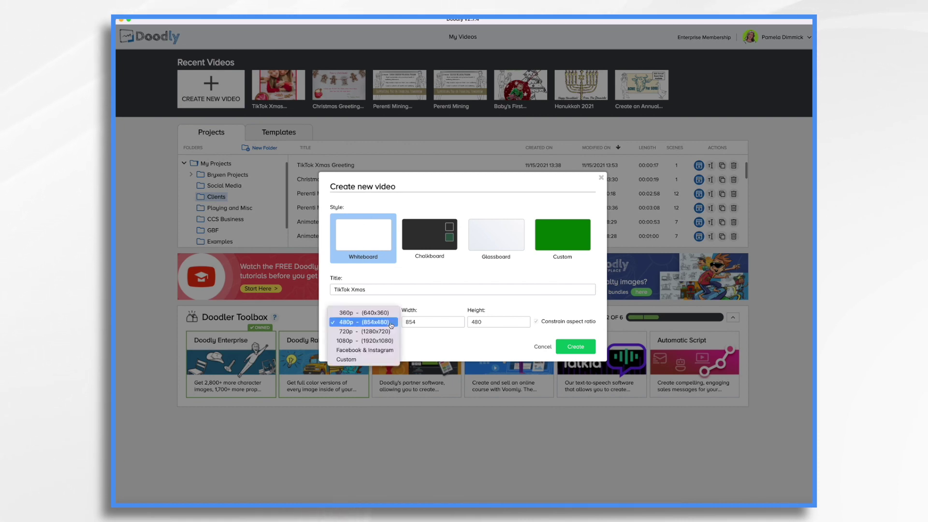
click(353, 360)
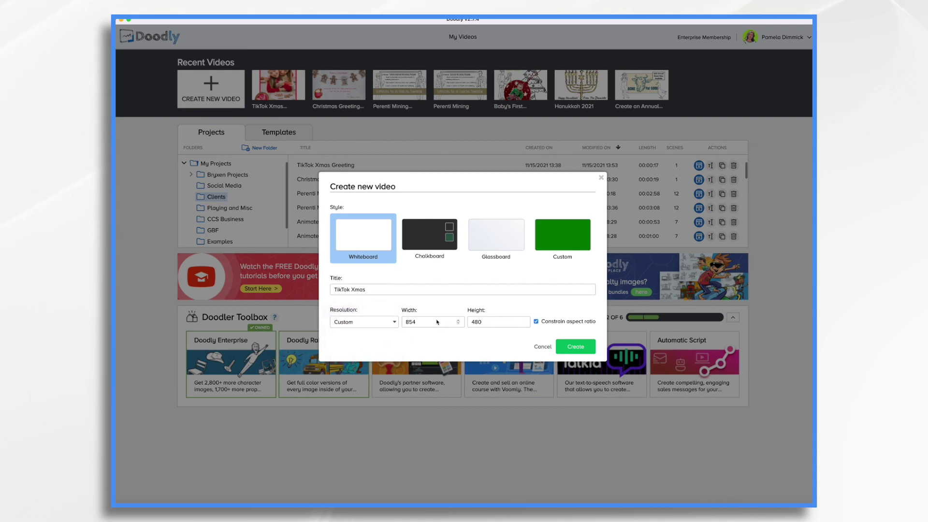
key(BackSpace)
key(BackSpace)
key(BackSpace)
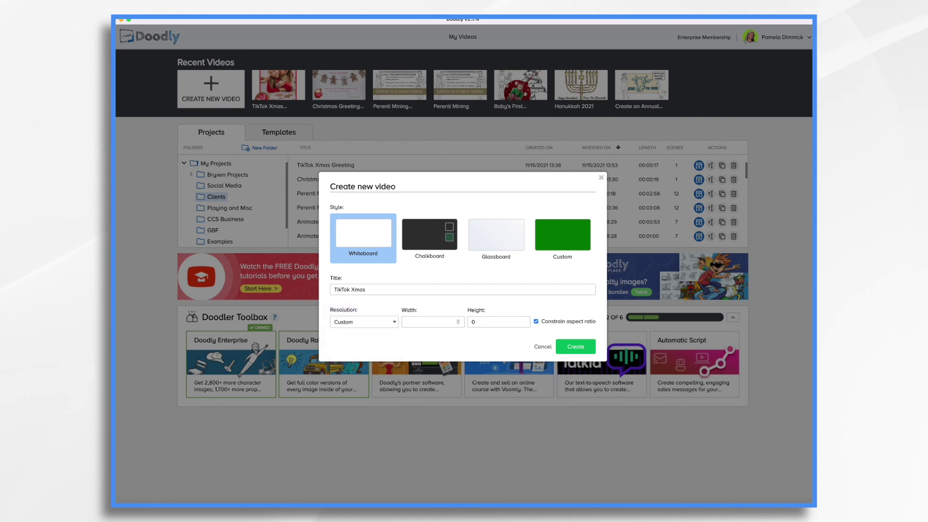
text(1)
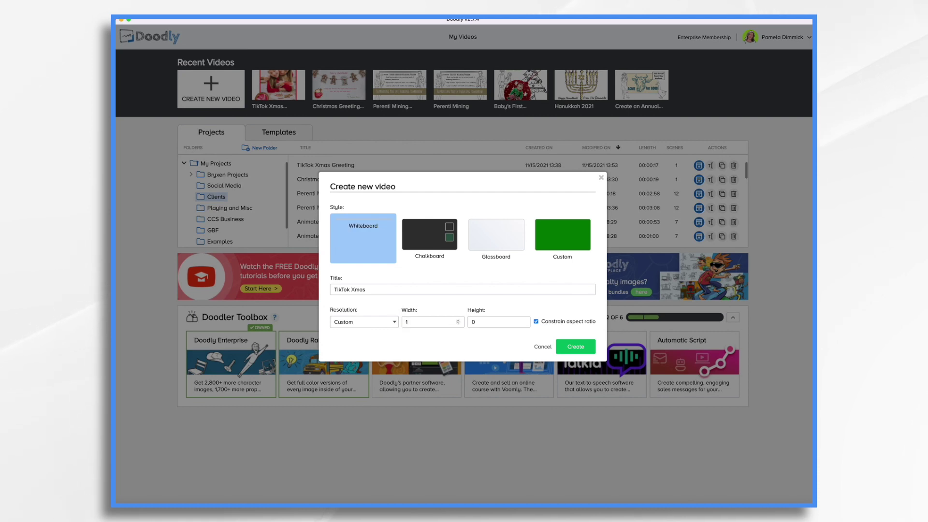
text(080)
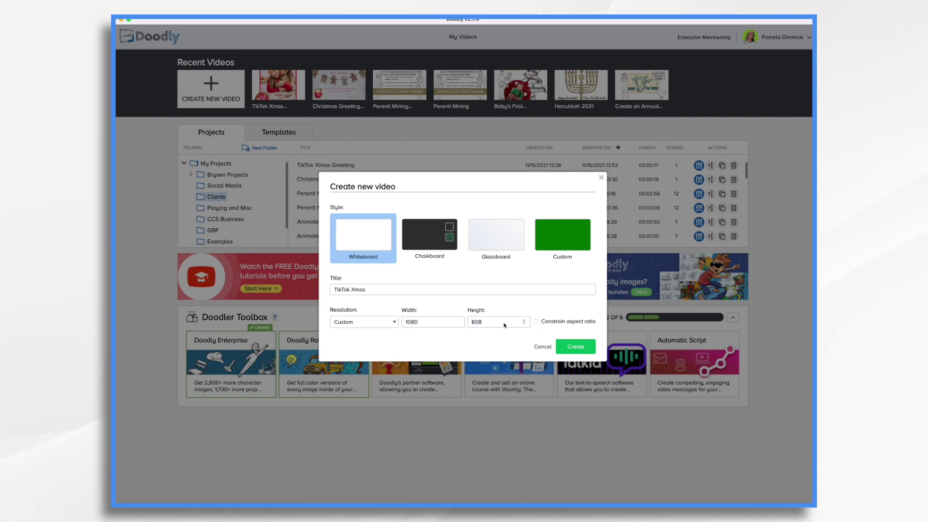
key(BackSpace)
key(BackSpace)
key(BackSpace)
text(1920)
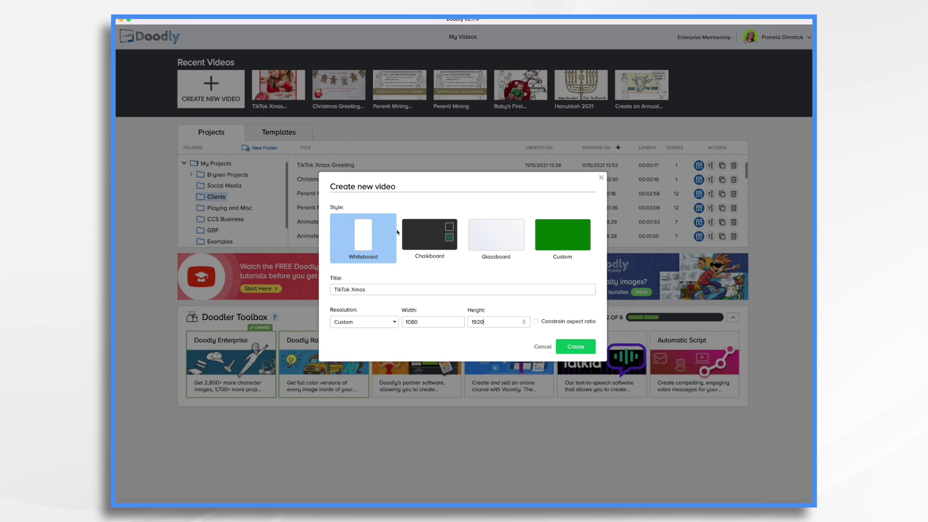
click(576, 354)
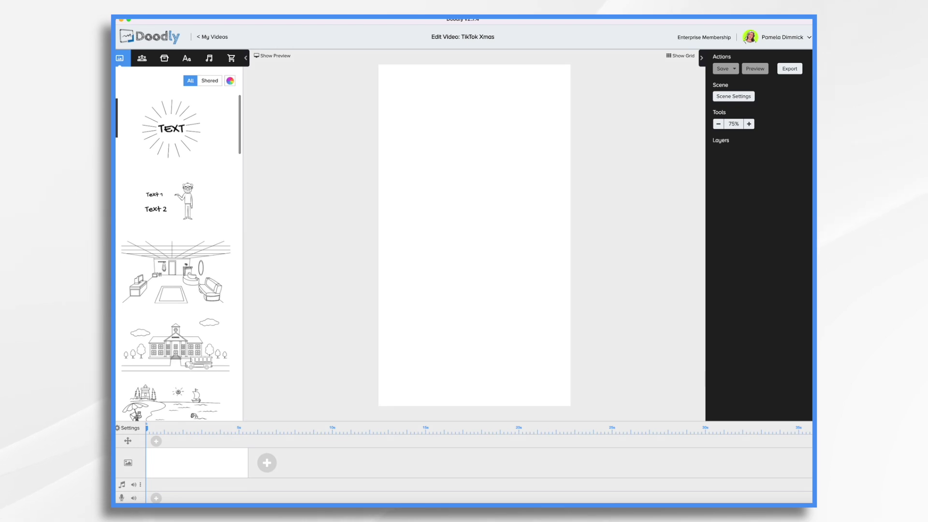
Step: Search the props for "cookie" and add the "Mom and kid xmas cookies" image to the canvas
click(165, 59)
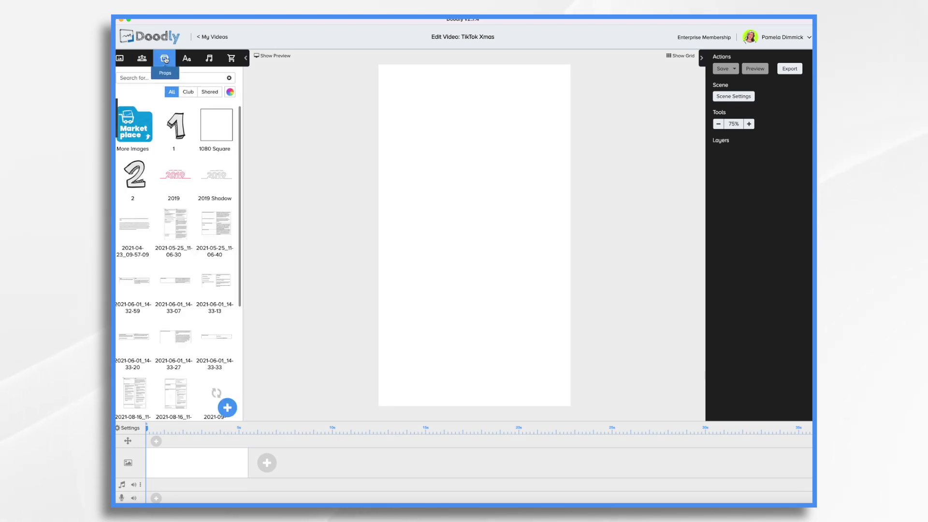
click(154, 78)
text(cookie)
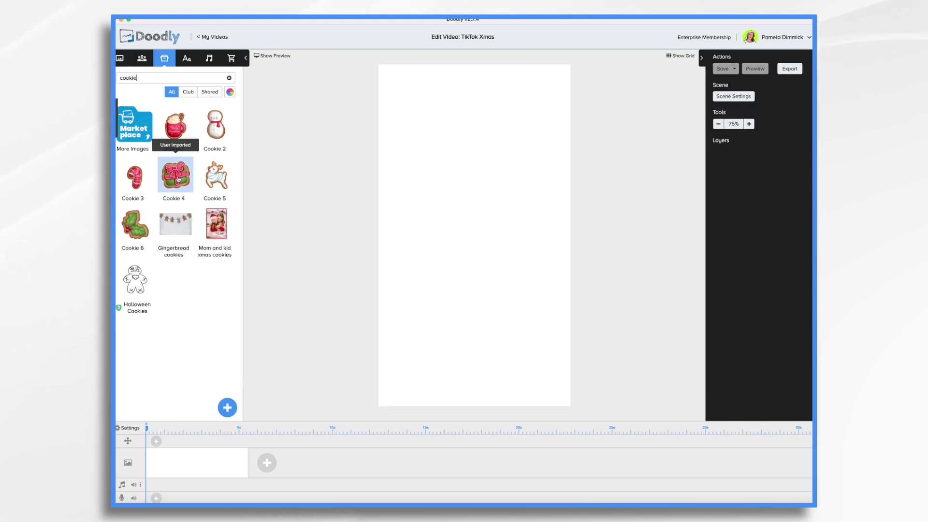
drag(213, 225, 467, 220)
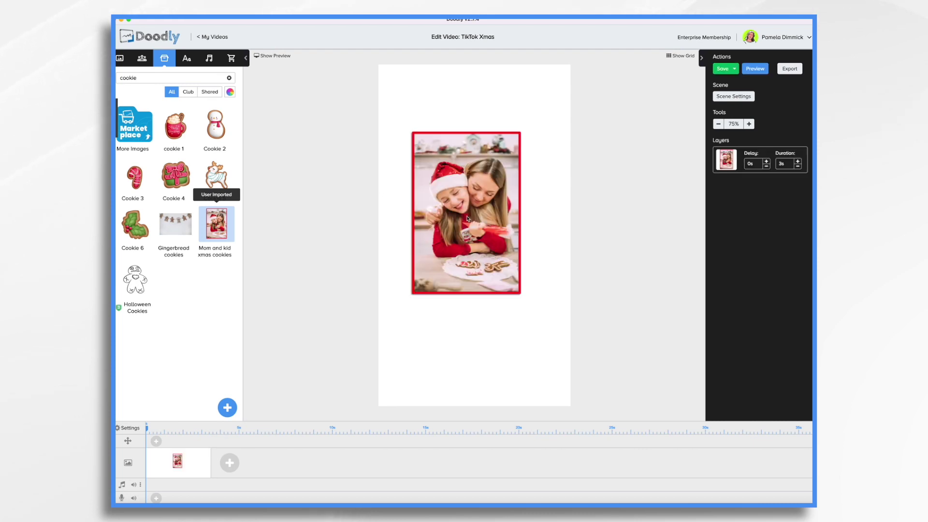
Step: Enlarge the mom and kid photo and position it in the middle of the canvas, slightly above center
click(468, 220)
drag(525, 304, 566, 366)
drag(498, 270, 485, 246)
drag(553, 342, 533, 322)
drag(495, 275, 501, 293)
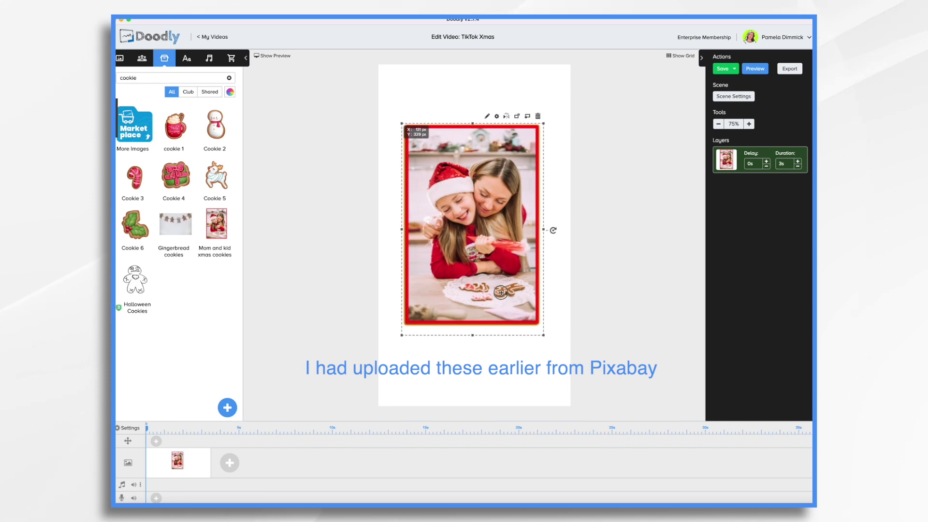
Step: Add cookie 1 as a separate image, shrunk over the photo's upper-right corner, and place Cookie 5 in the canvas's lower-right corner
drag(172, 130, 523, 150)
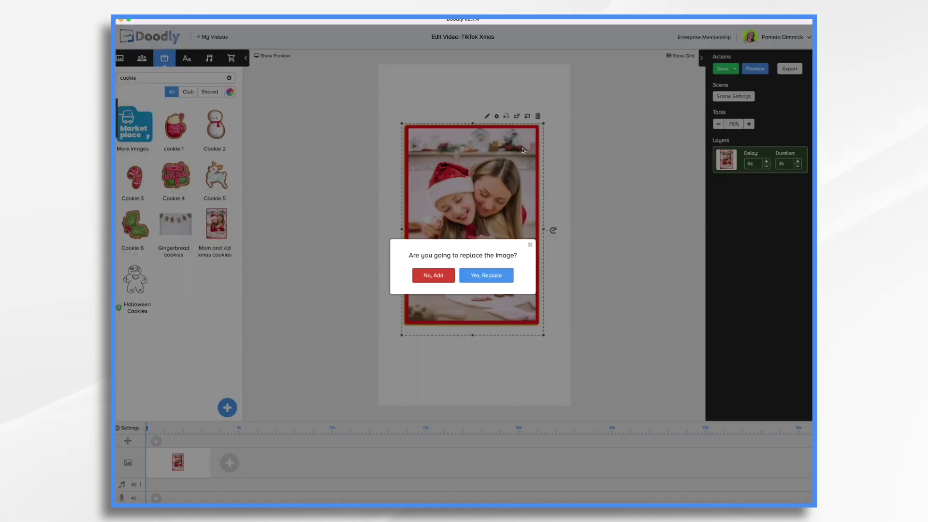
click(433, 276)
click(523, 160)
drag(578, 225, 535, 168)
drag(500, 122, 536, 129)
drag(218, 187, 527, 339)
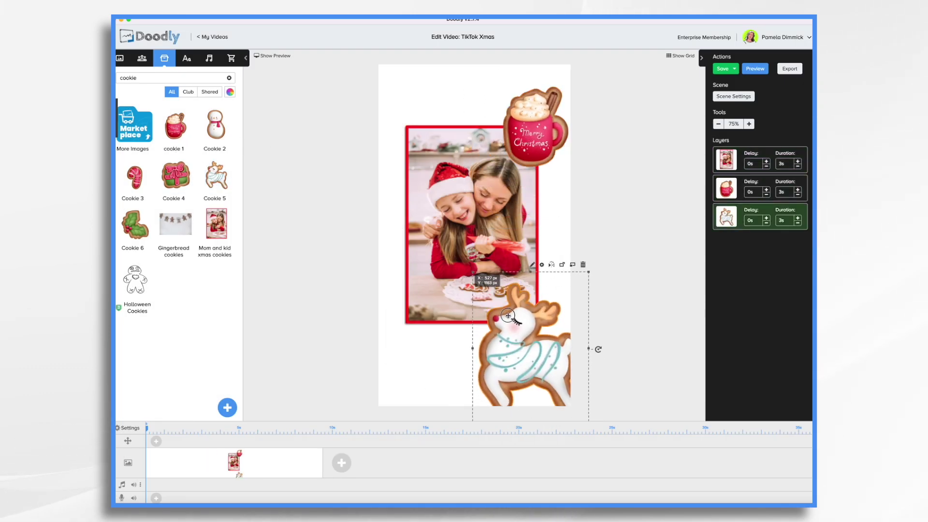
Step: Add the Cookie 3 candy cane, shrink it and place it over the photo's lower-left corner
drag(135, 182, 407, 341)
click(420, 330)
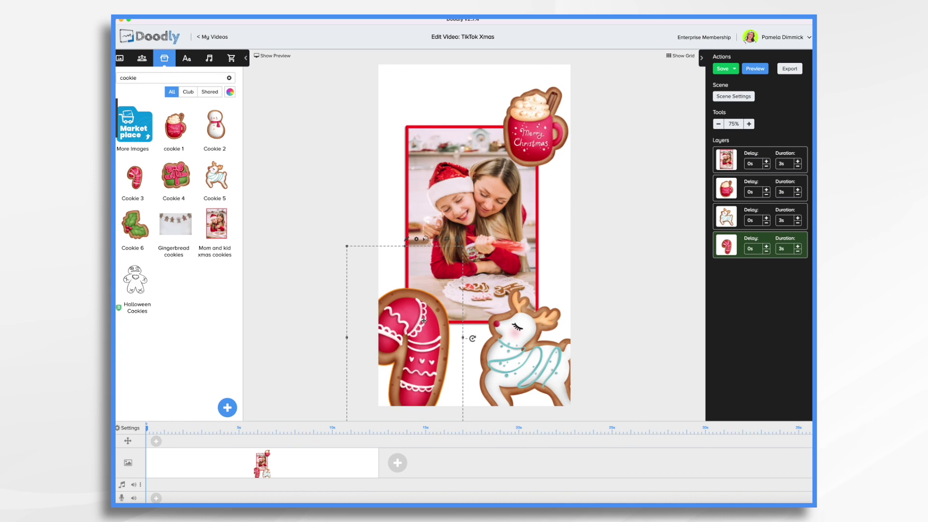
drag(462, 245, 425, 328)
drag(394, 375, 426, 316)
drag(448, 370, 400, 360)
drag(409, 312, 409, 321)
Step: Add a text in the Violla font above the photo reading "Merry Christmas", with a blank line before it
click(187, 58)
scroll(173, 269, down, 10)
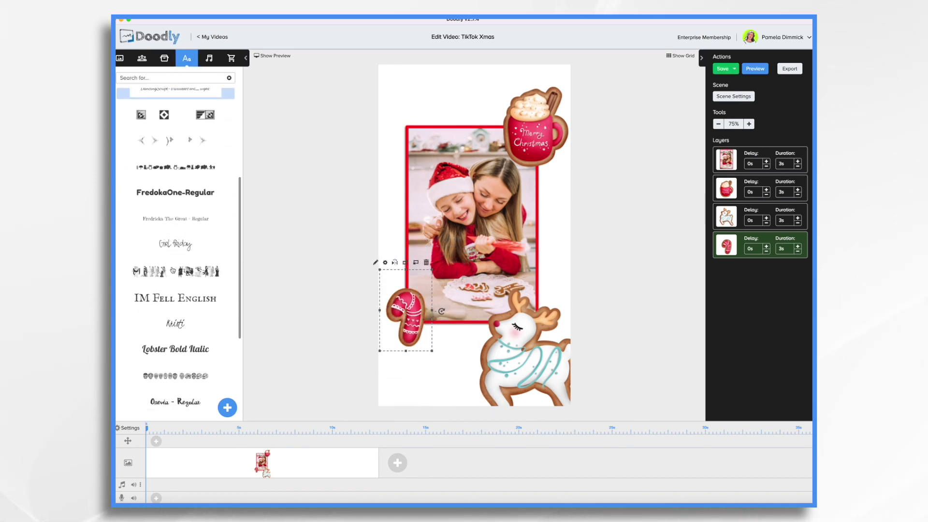
scroll(172, 270, down, 5)
drag(175, 308, 452, 95)
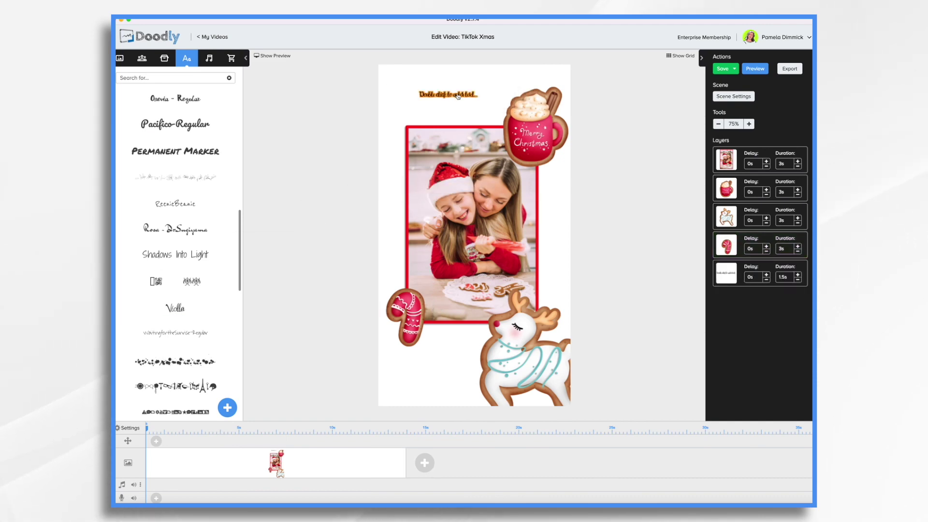
double_click(459, 97)
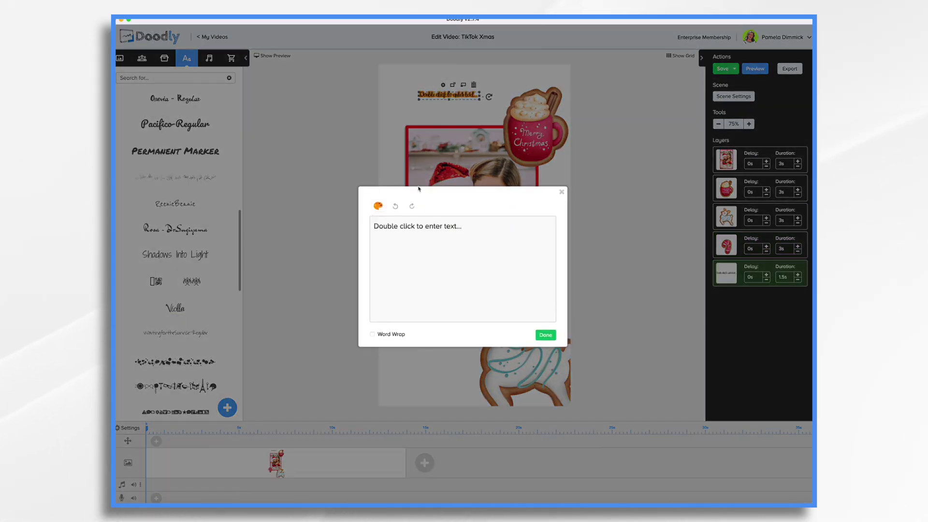
triple_click(473, 230)
key(BackSpace)
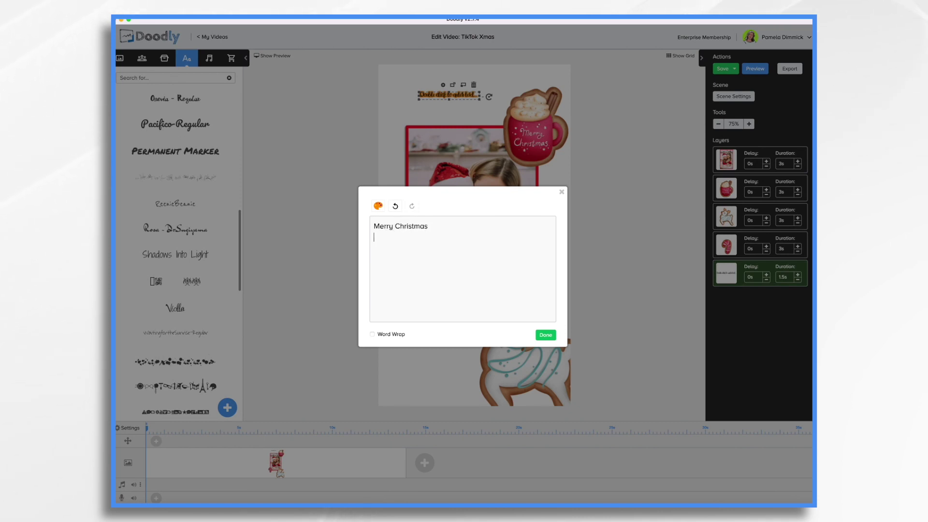
key(Return)
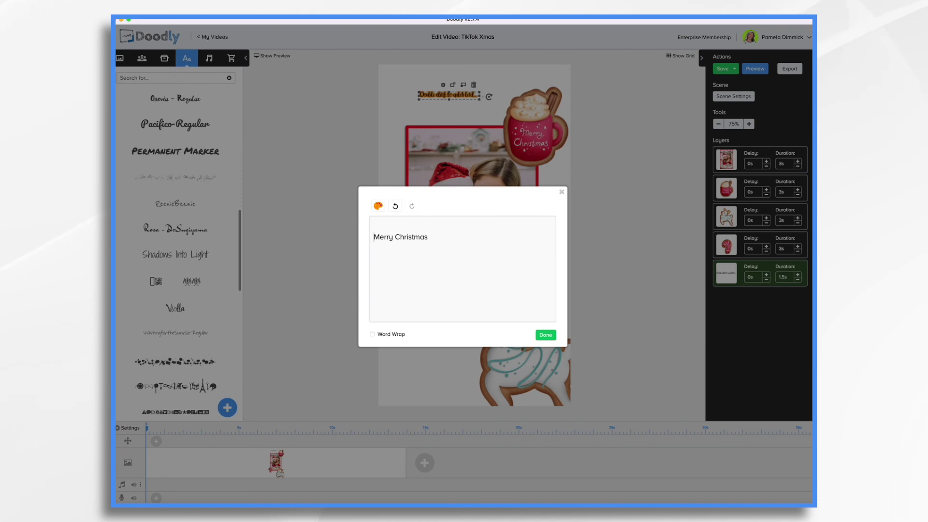
key(Return)
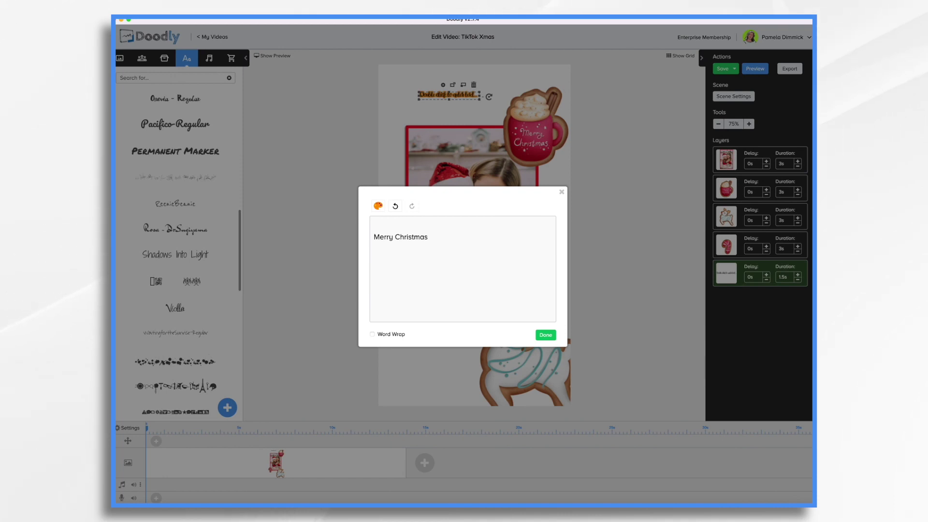
click(546, 334)
Step: Resize the "Merry Christmas" text and position it above the photo, beside the mug cookie
drag(480, 109, 441, 104)
drag(511, 160, 471, 130)
drag(429, 94, 505, 115)
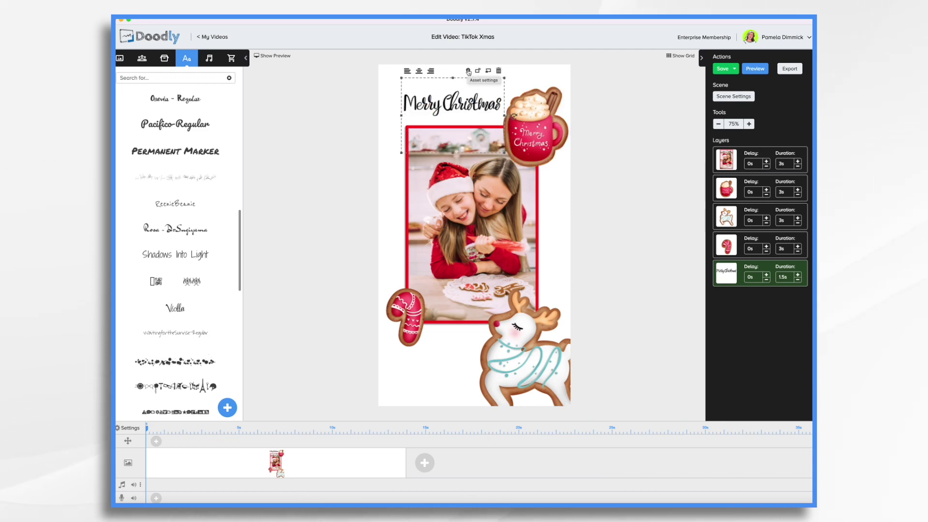
Step: Set the color of the "Merry Christmas" text to green #72C305
click(469, 72)
click(425, 236)
click(473, 333)
click(494, 273)
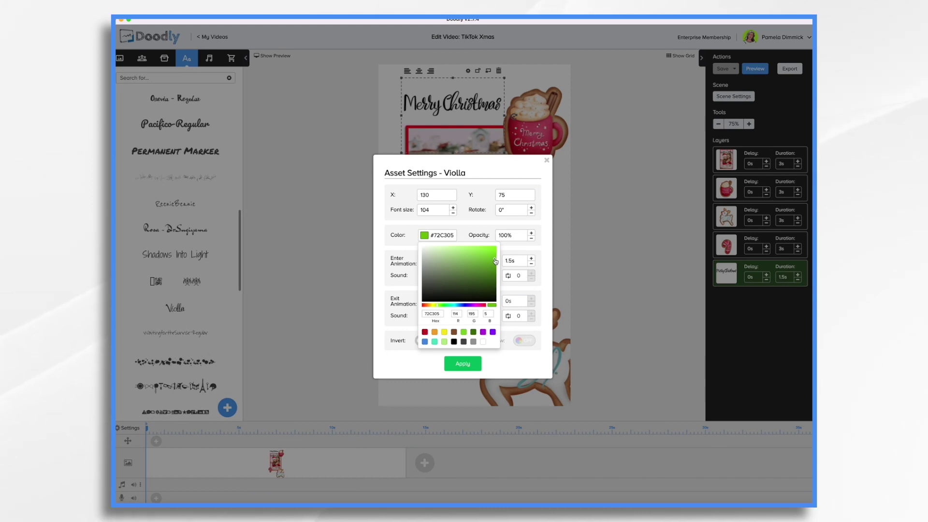
click(462, 381)
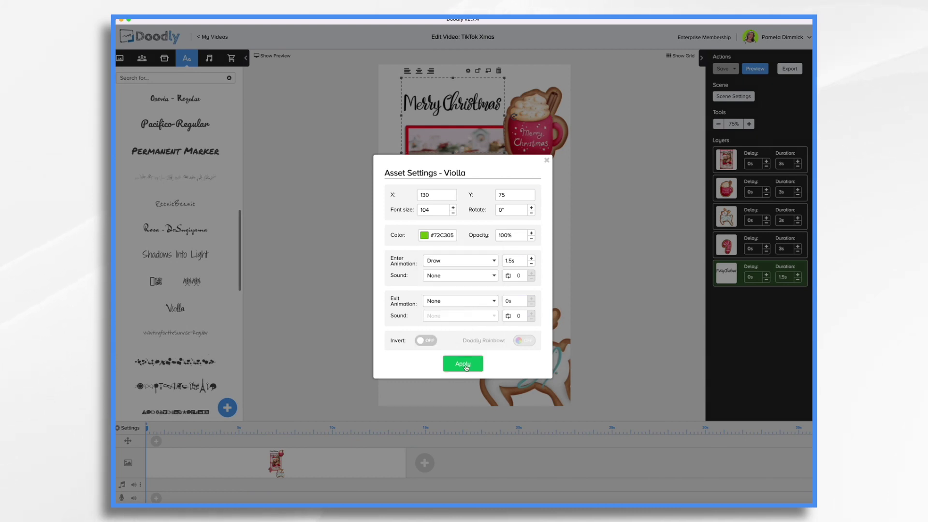
click(463, 364)
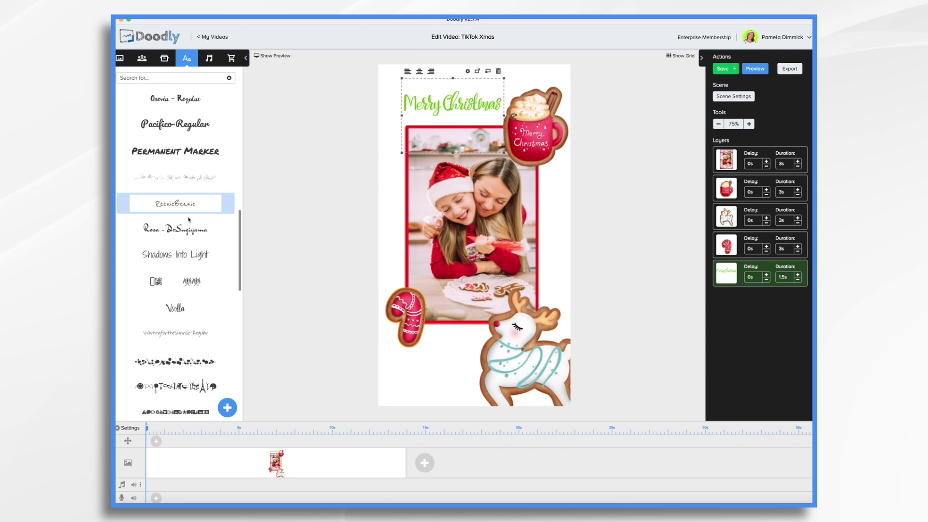
Step: Add a second Violla text below the photo reading "Love," followed by the sender's first name
drag(182, 310, 440, 361)
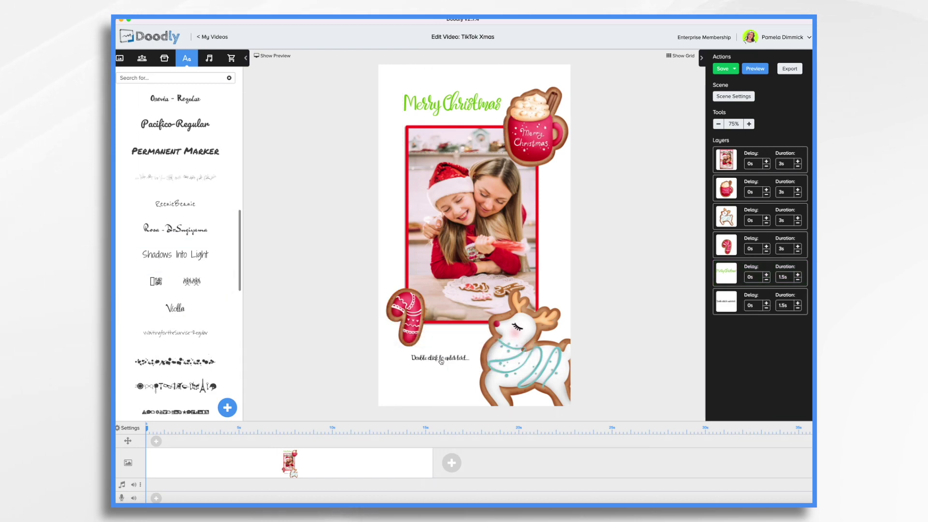
double_click(441, 361)
text(Love, Pamela)
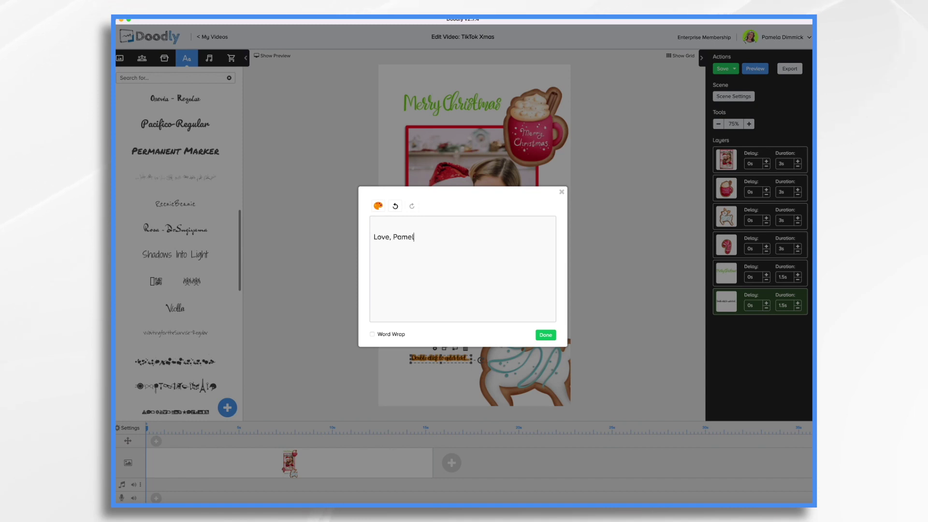
click(546, 335)
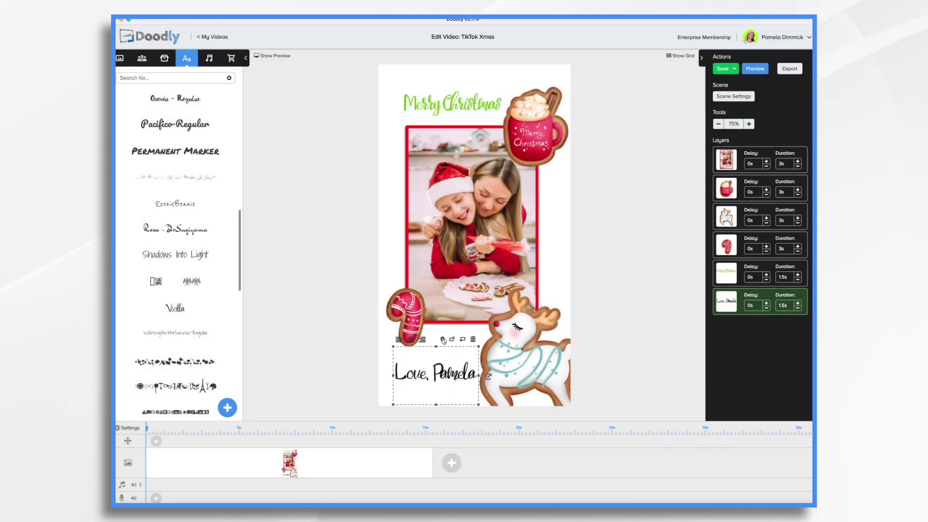
Step: Set the color of the signature text below the photo to the matching green 72c305
click(454, 339)
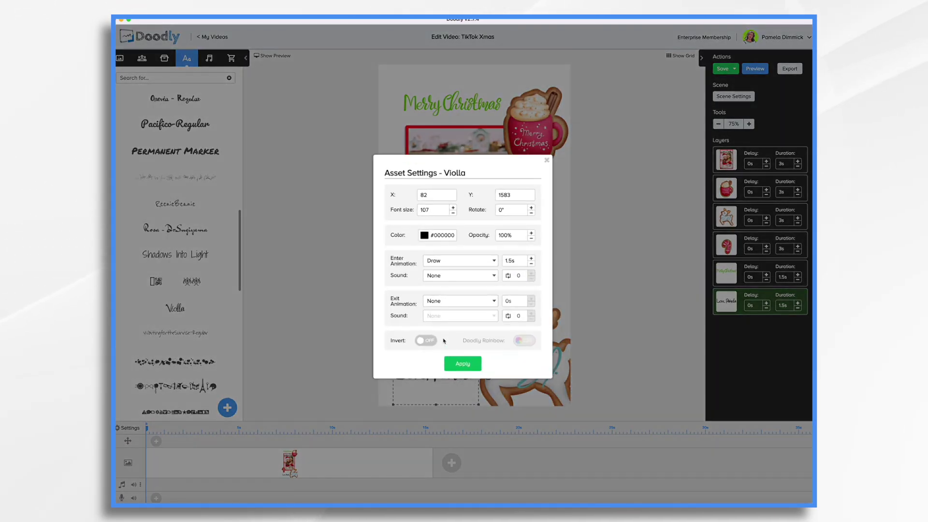
click(425, 235)
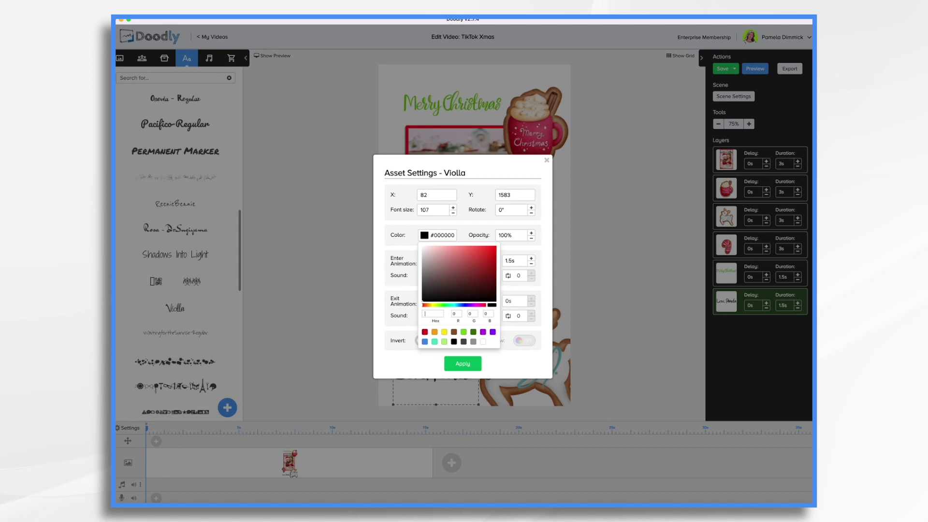
click(433, 314)
text(72c305)
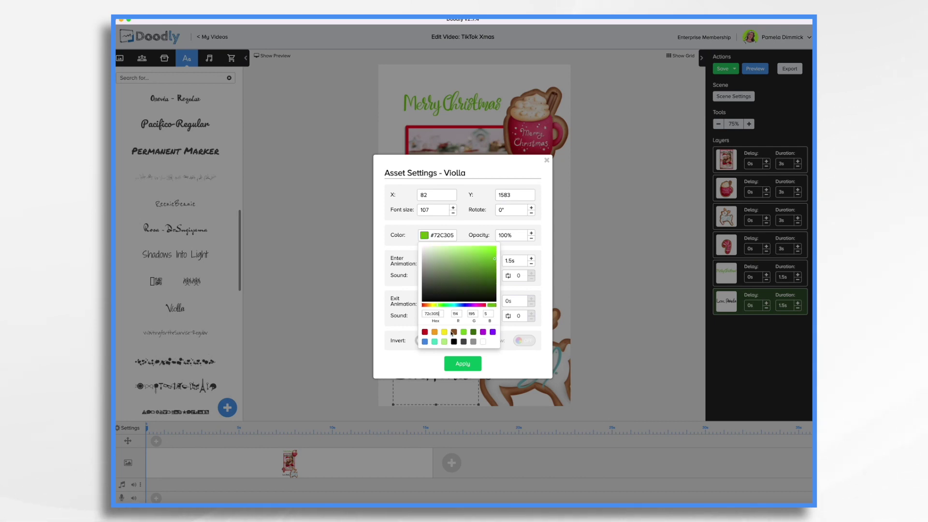
click(463, 365)
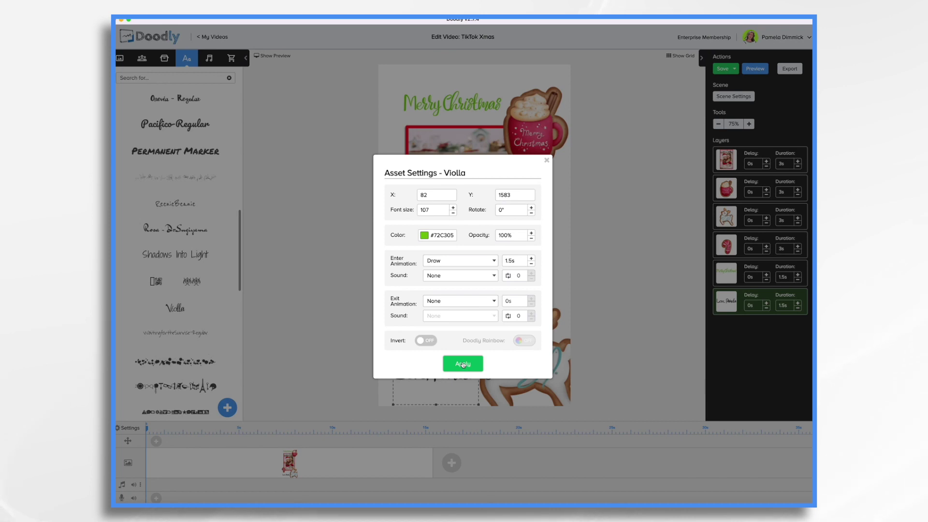
click(463, 364)
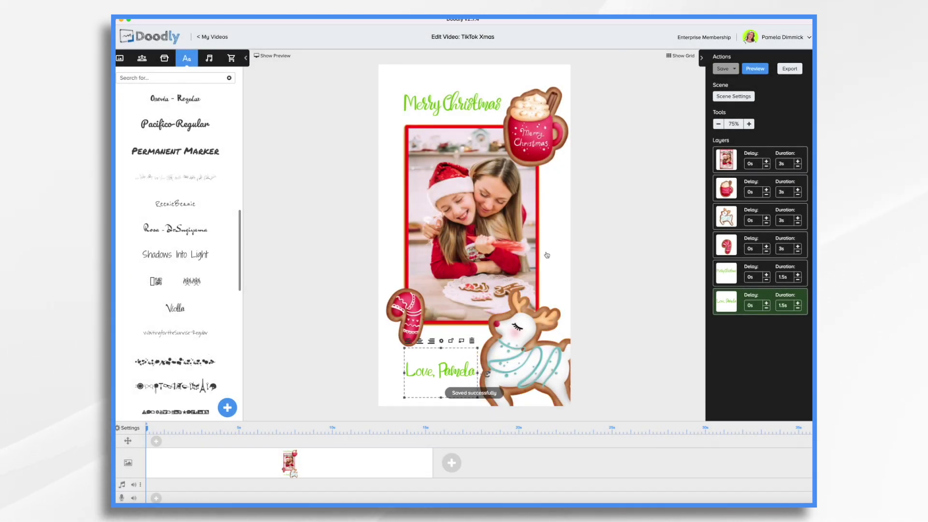
Step: Make the "Merry Christmas" text the first layer, then change the framed photo's reveal mode to Fade and save the asset
drag(731, 275, 729, 160)
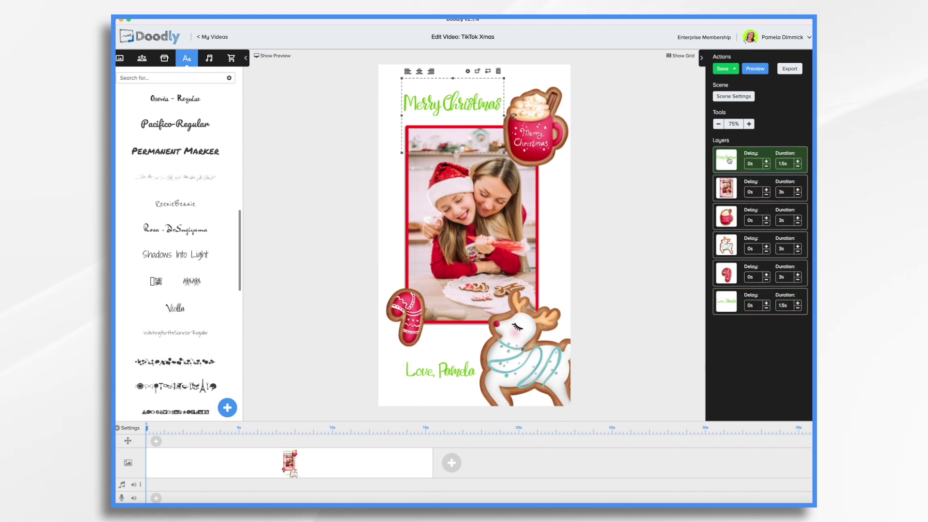
click(734, 192)
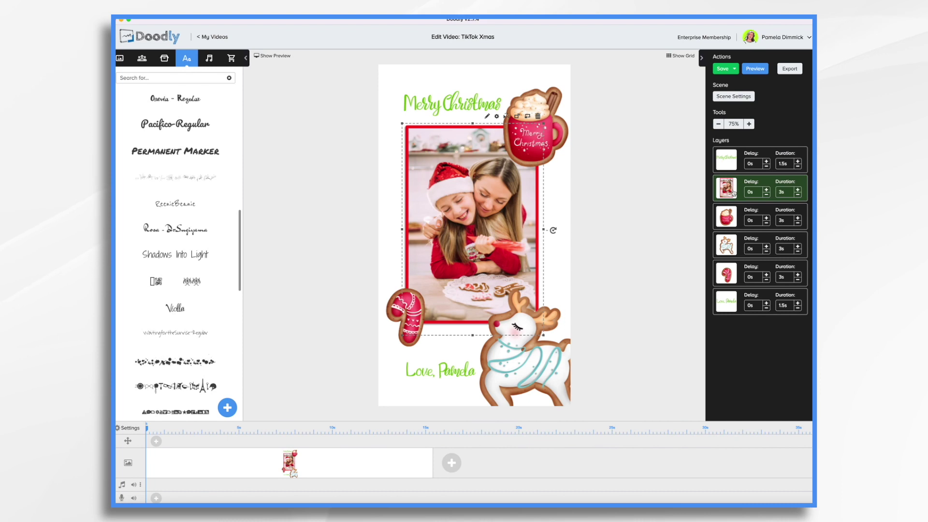
click(488, 117)
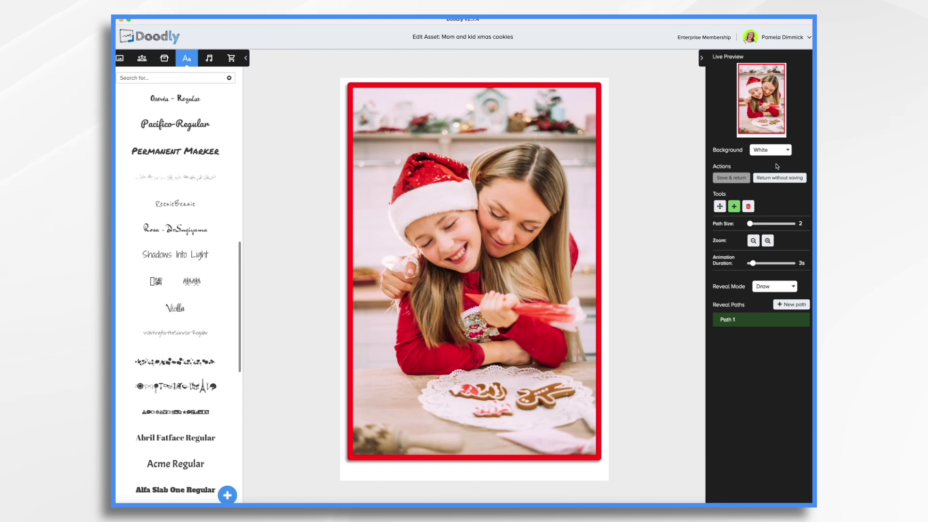
click(767, 292)
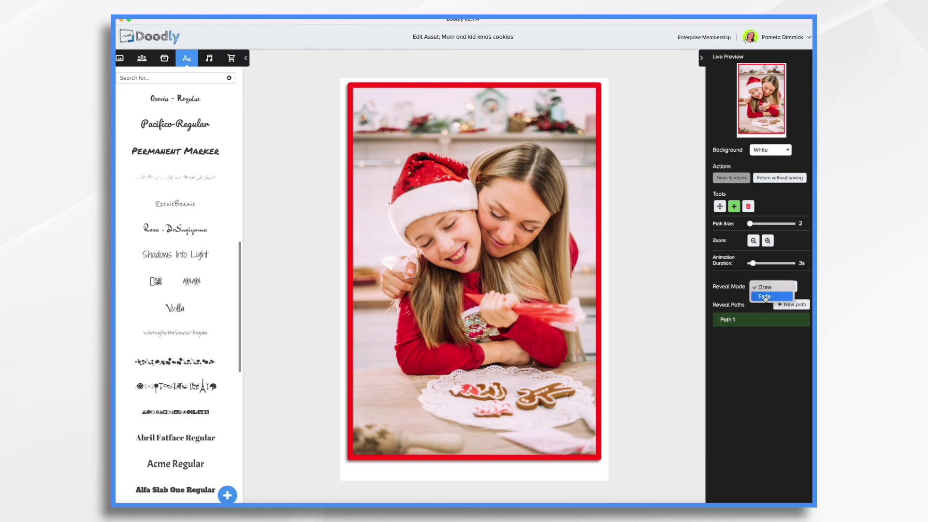
click(764, 300)
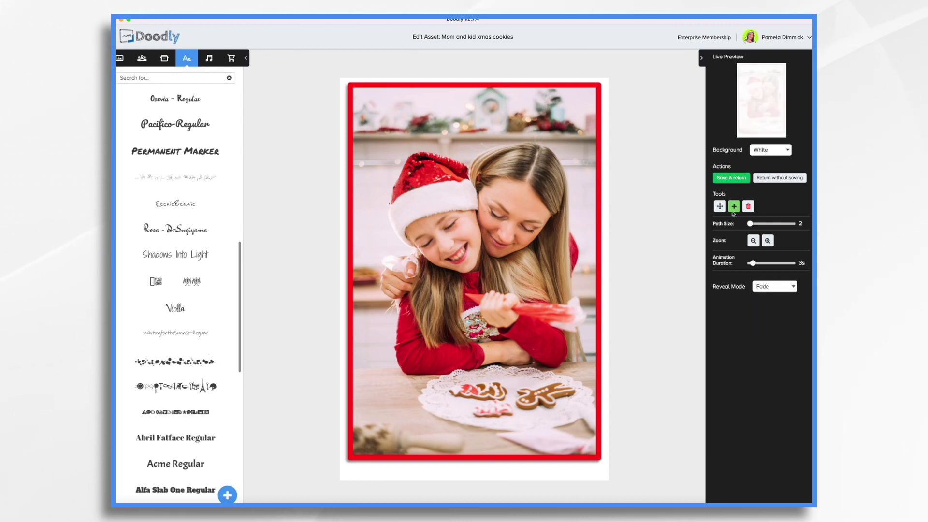
click(731, 178)
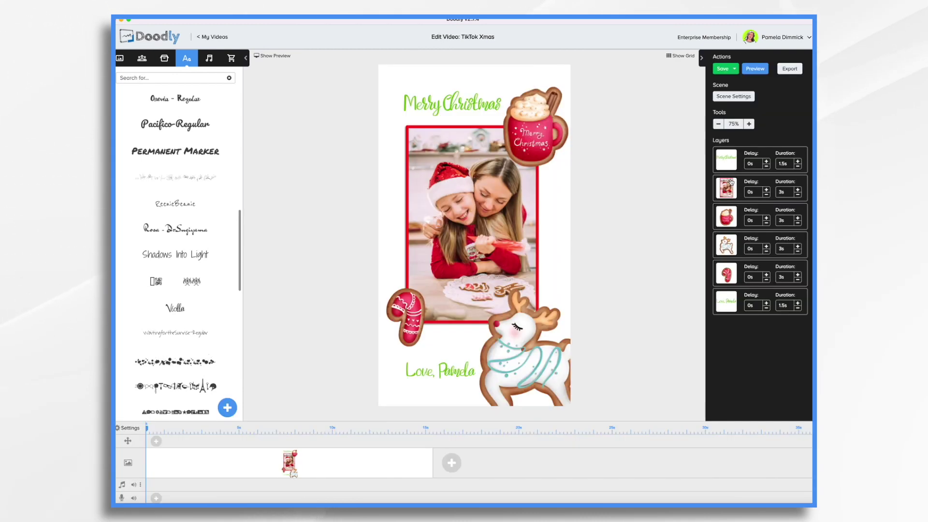
Step: Set the scene's extra time at the end to 7 and apply the scene settings
click(740, 98)
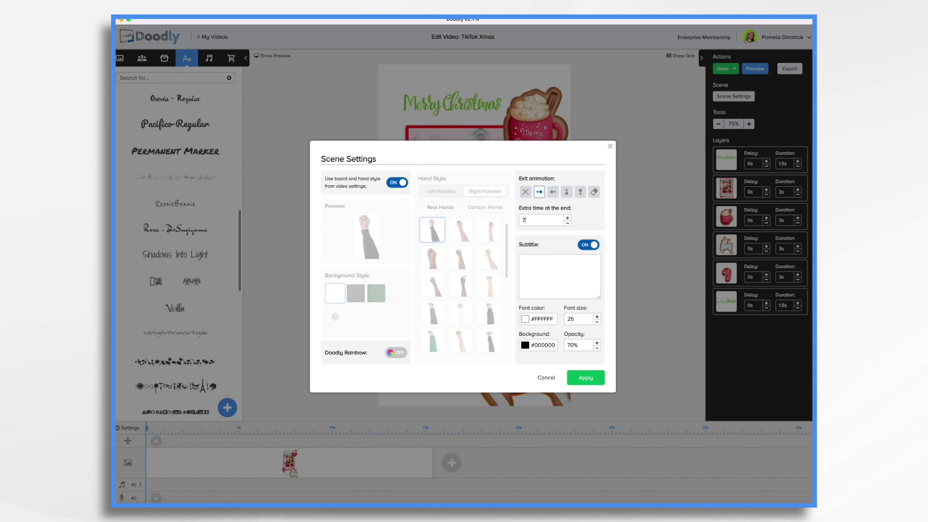
click(588, 379)
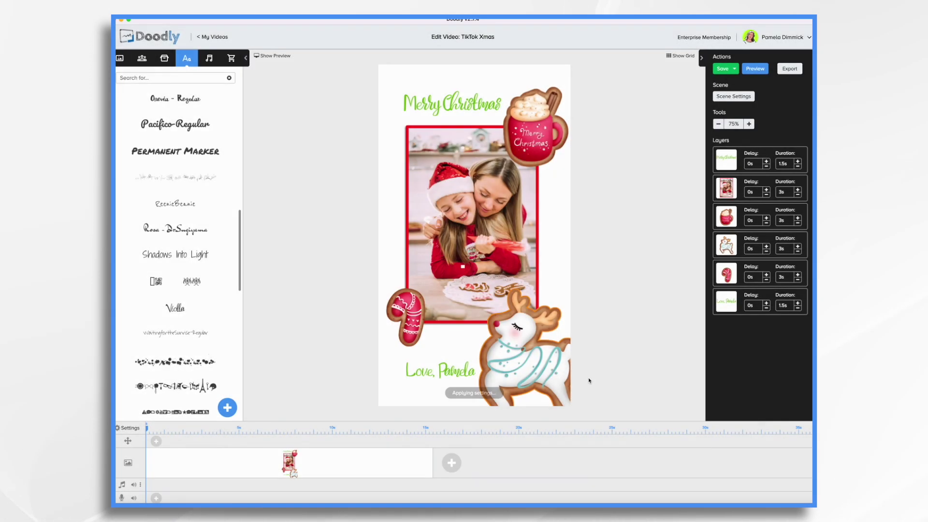
Step: Give the video the right-handed 2D cartoon hand with the red sleeve and set the erase mode to Off
click(131, 429)
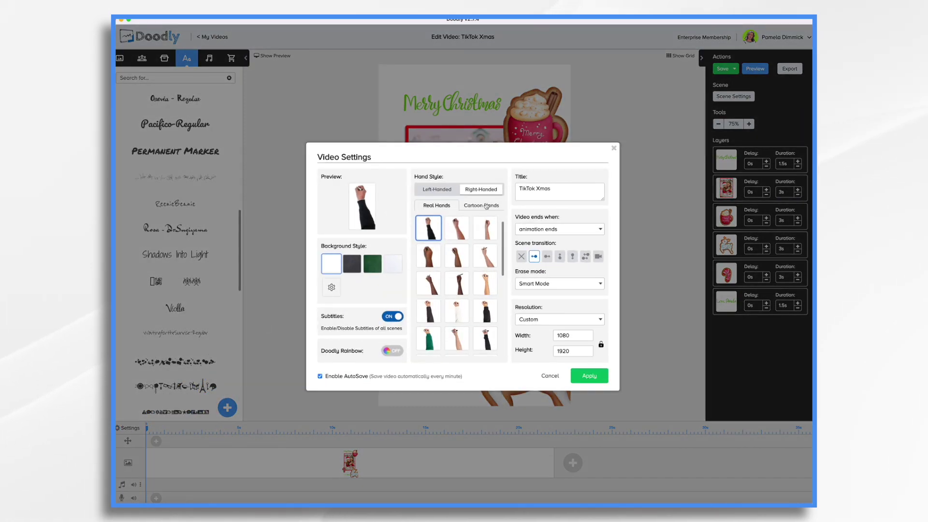
click(484, 207)
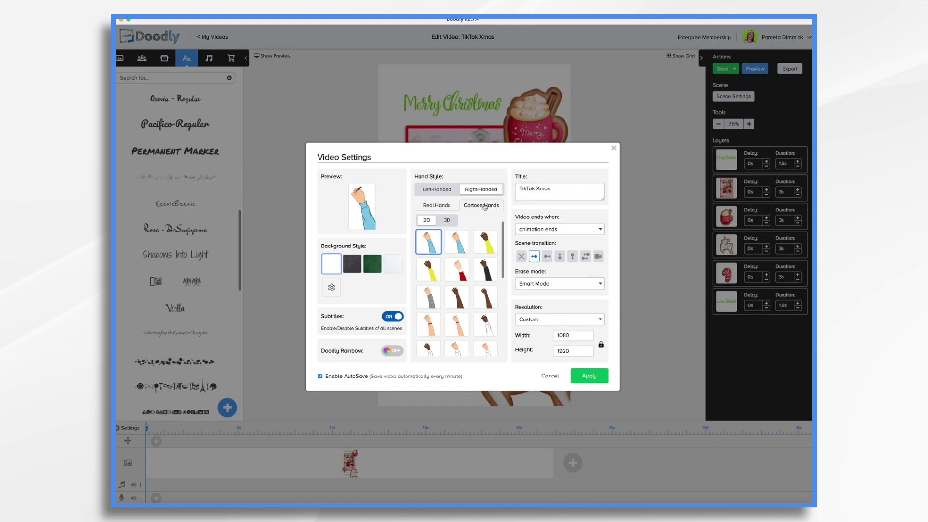
click(463, 275)
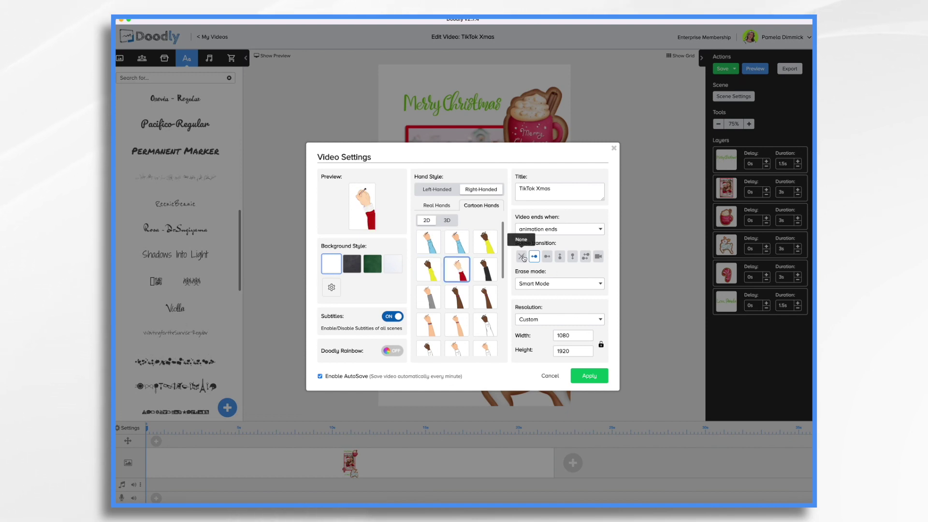
click(556, 290)
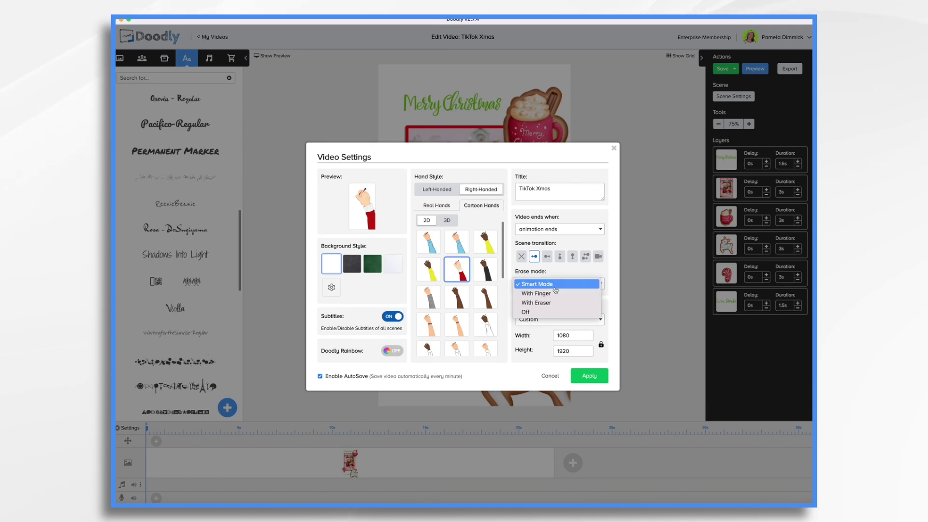
click(532, 315)
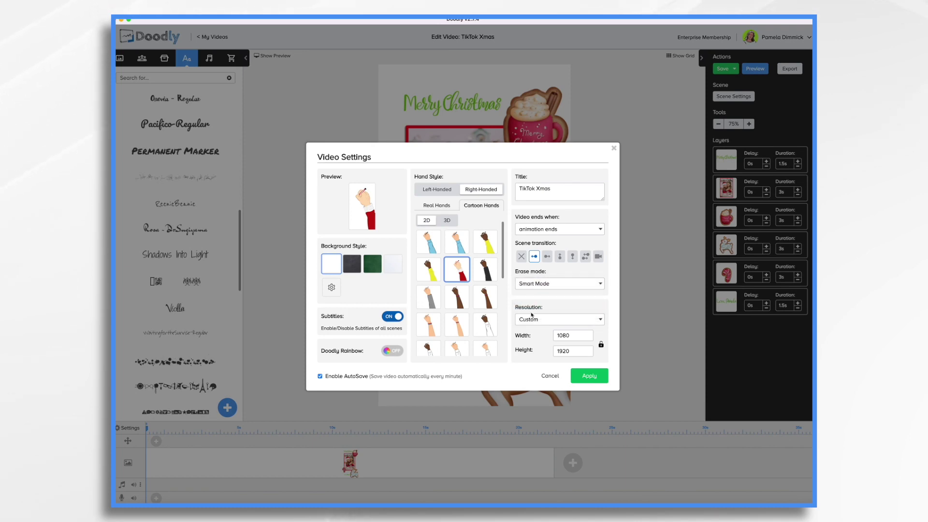
click(590, 377)
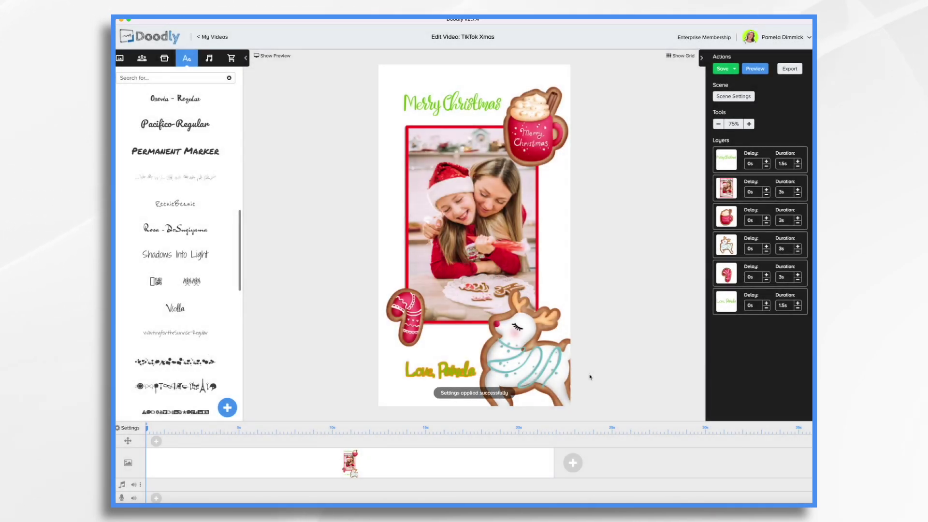
Step: Set the duration of the photo, mug, reindeer and candy cane layers to 1.5 s each
click(798, 195)
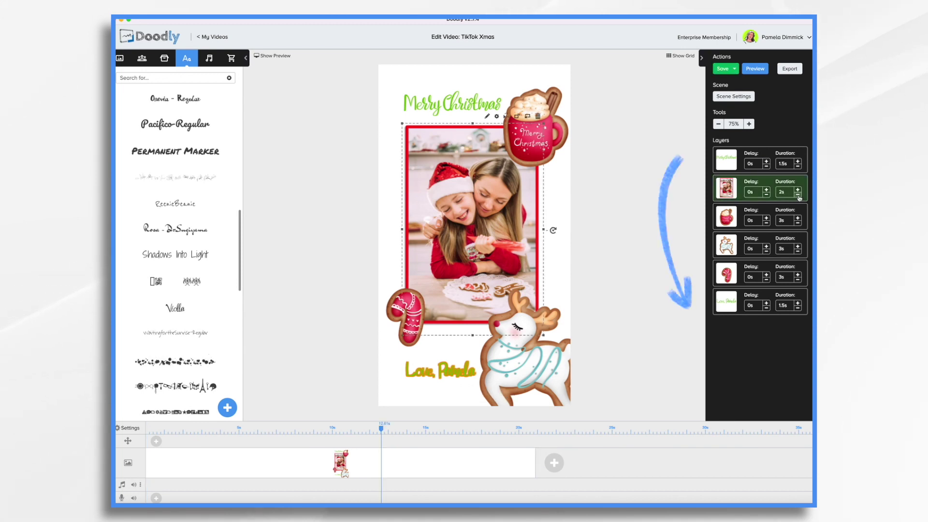
click(799, 196)
double_click(798, 224)
click(799, 224)
double_click(799, 252)
double_click(799, 252)
click(799, 280)
double_click(799, 280)
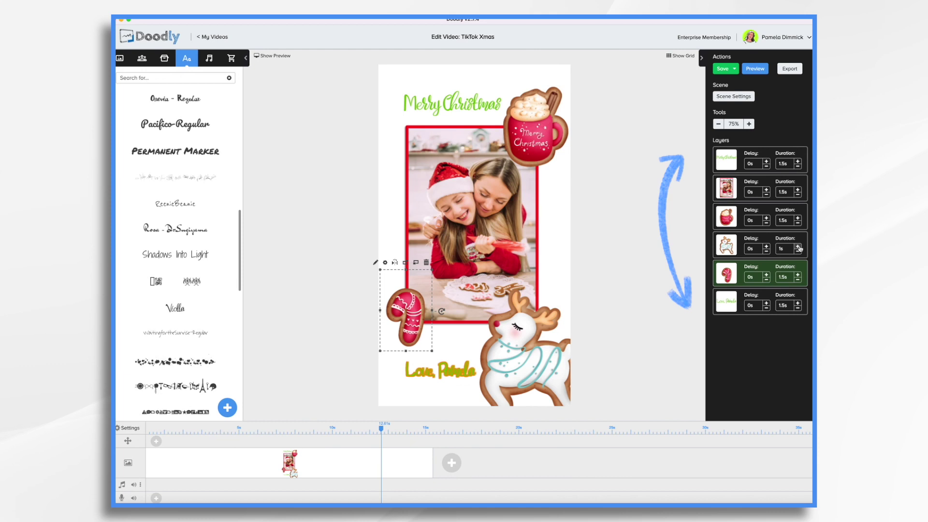
click(798, 247)
Step: Set the delay of the signature text layer to 1 s and preview the video
double_click(767, 304)
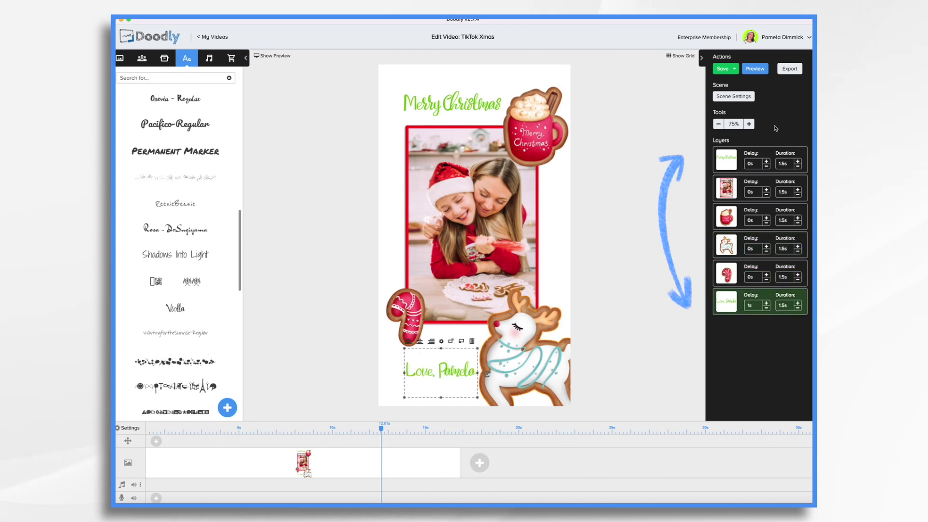
click(754, 73)
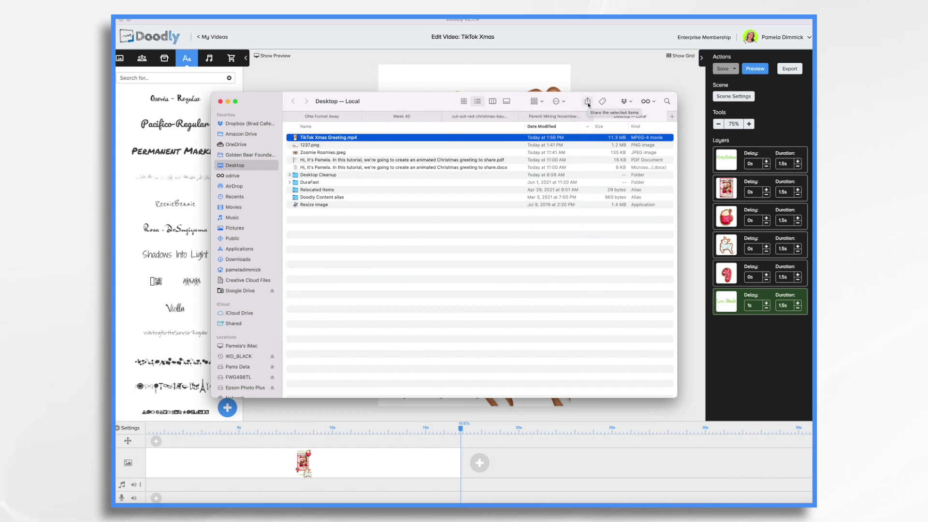
Step: Share the exported file TikTok Xmas Greeting.mp4 from the Desktop folder through AirDrop
click(587, 101)
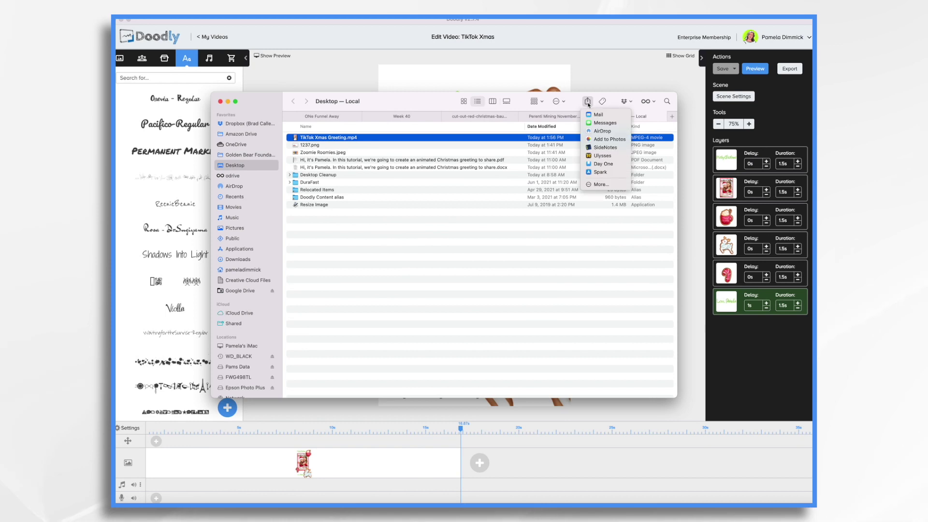
click(598, 131)
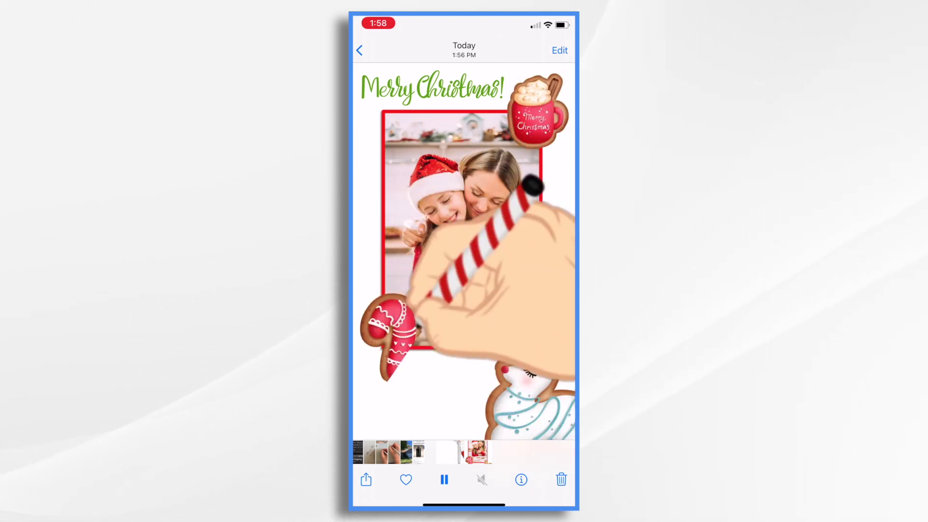
Step: Leave the greeting video in the phone's photo library and switch to the TikTok app
drag(464, 505, 465, 309)
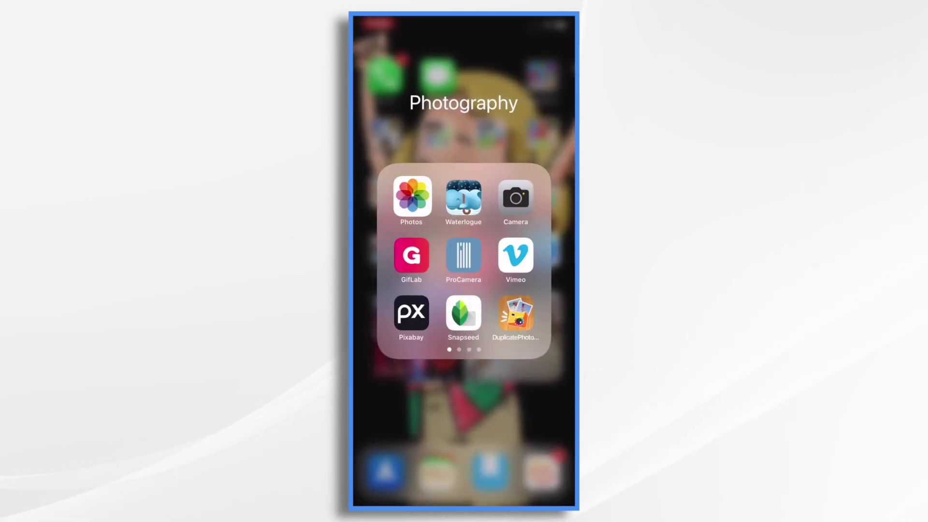
click(465, 411)
drag(537, 338, 392, 339)
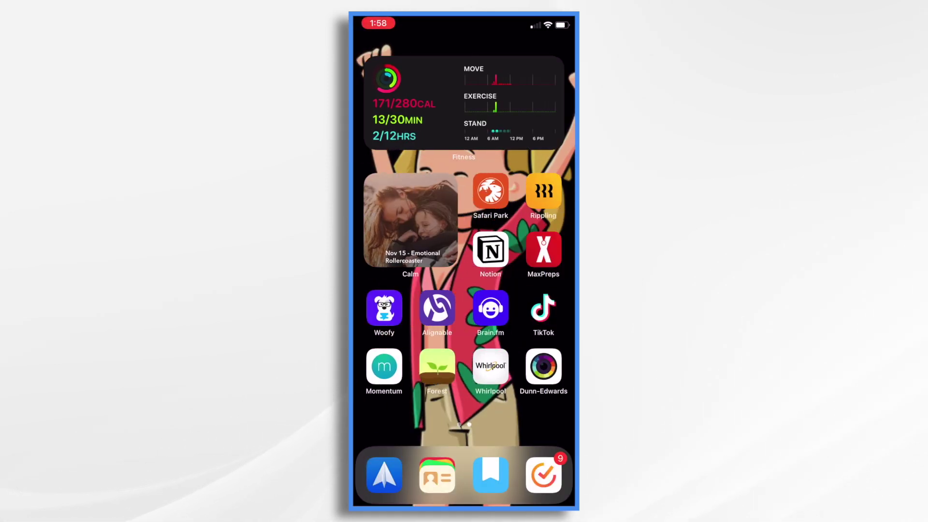
click(544, 309)
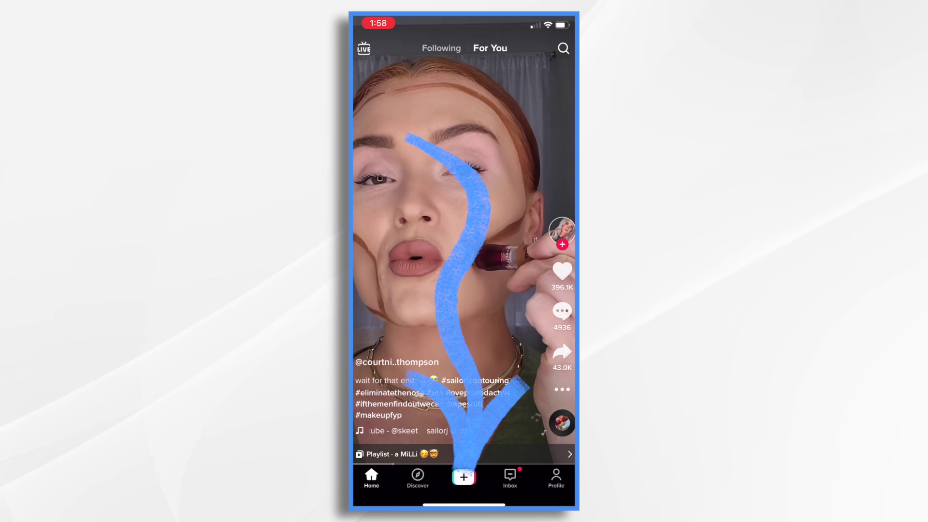
Step: Start a new TikTok post by uploading the 17-second greeting video from the phone, keeping the 16.9 s selection
click(464, 477)
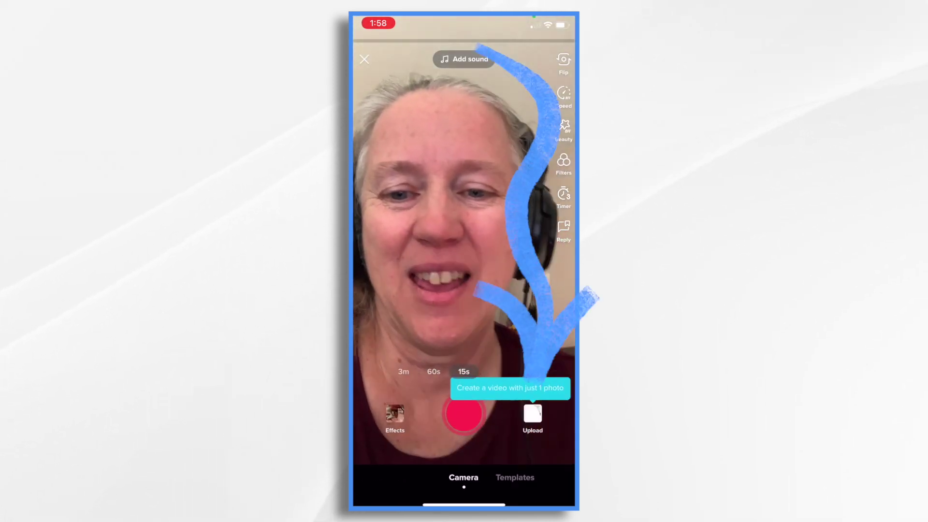
click(533, 413)
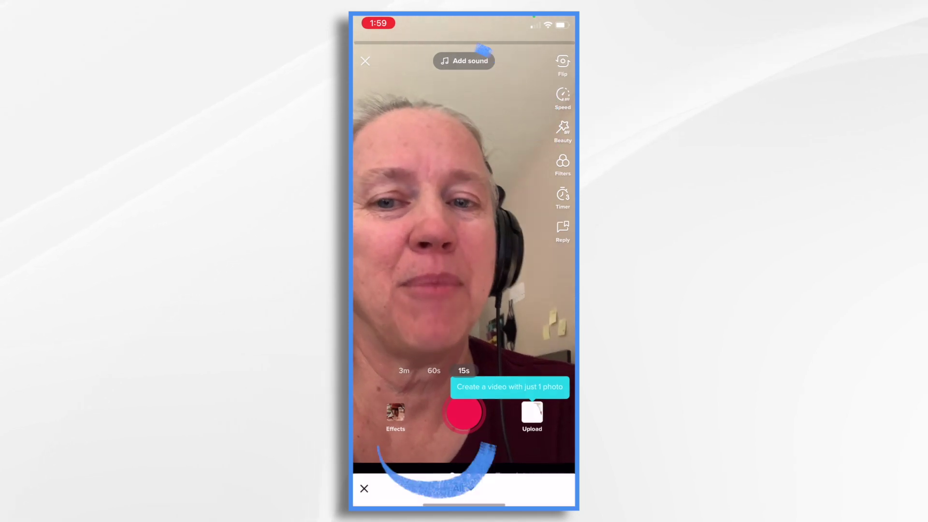
click(434, 434)
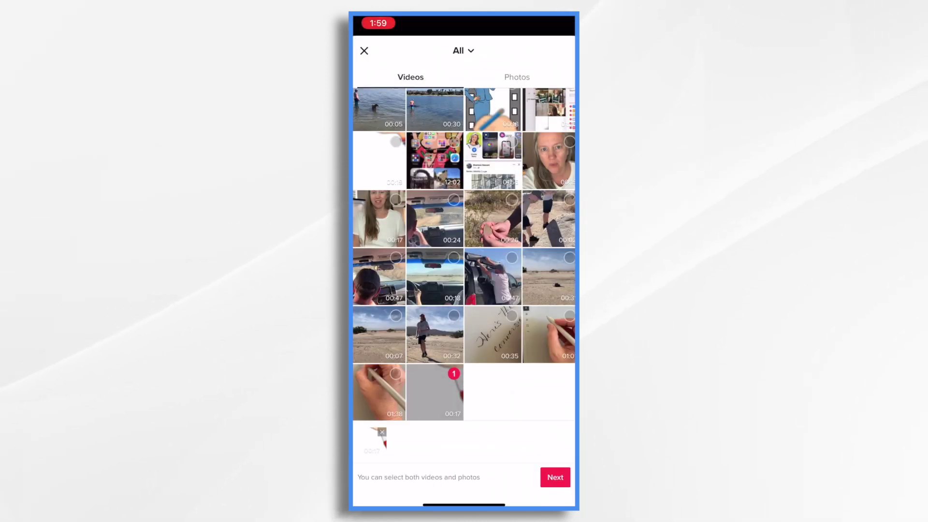
click(555, 477)
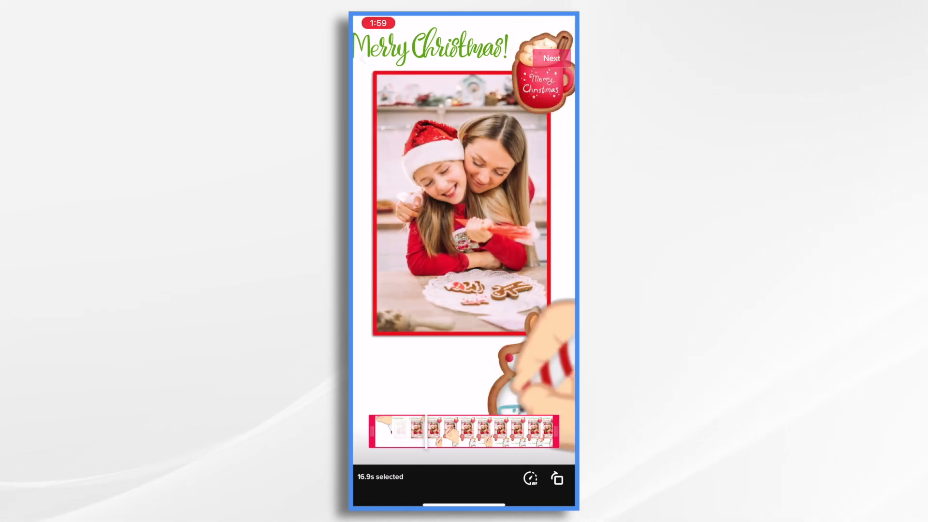
click(551, 58)
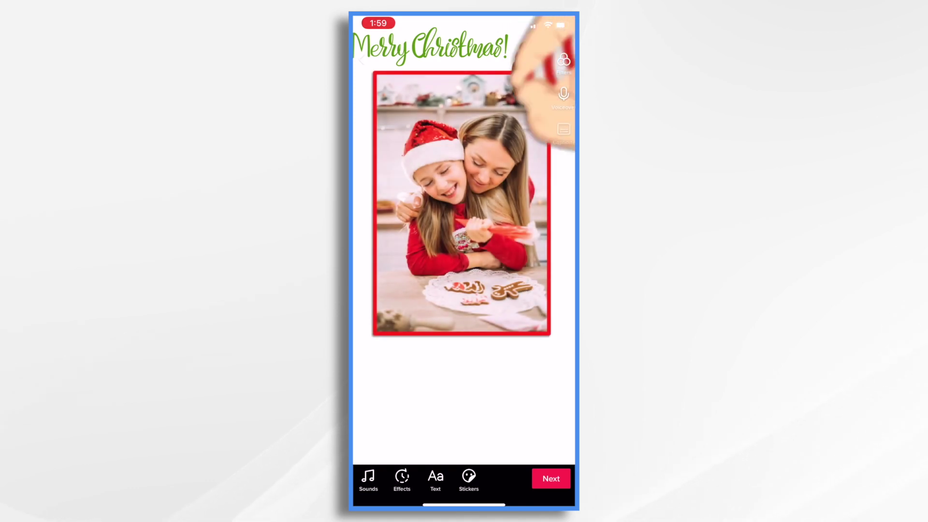
Step: Add the favorite song starting with "It's Beginning" as the video's sound
click(369, 479)
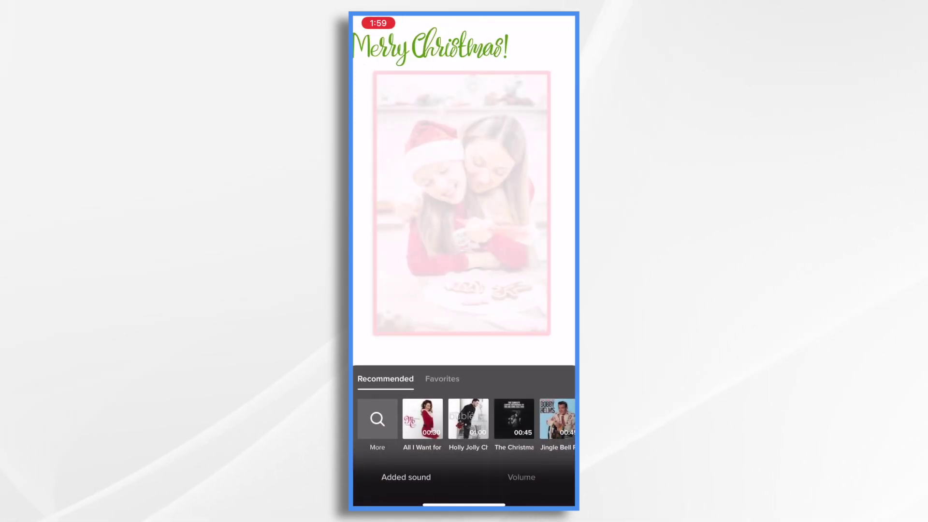
click(442, 379)
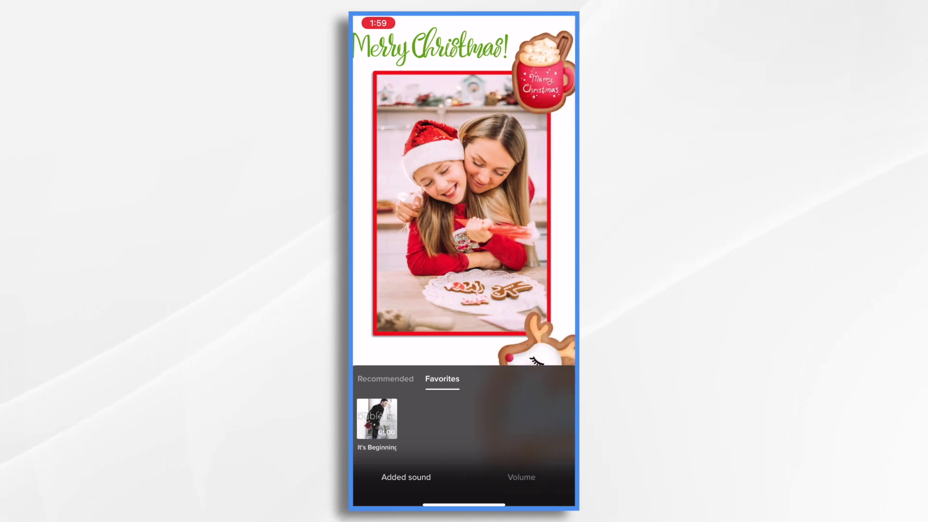
click(377, 418)
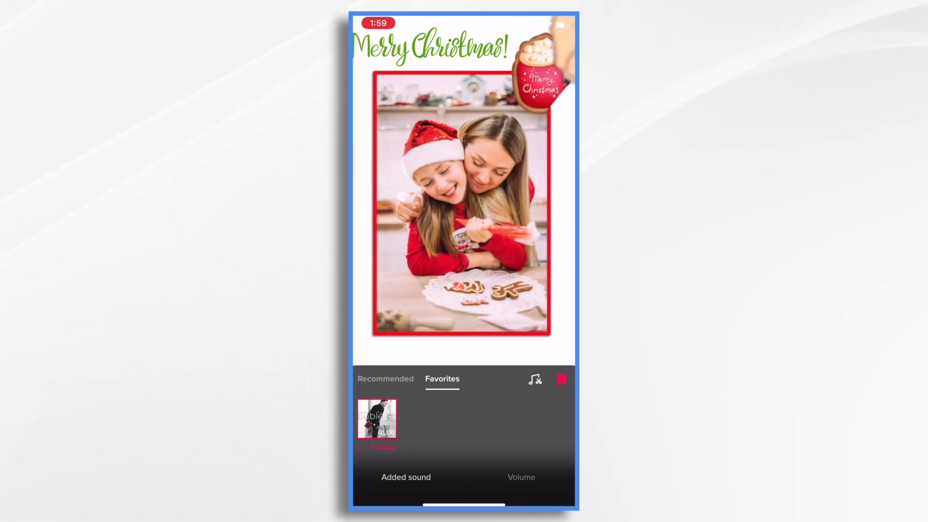
click(464, 203)
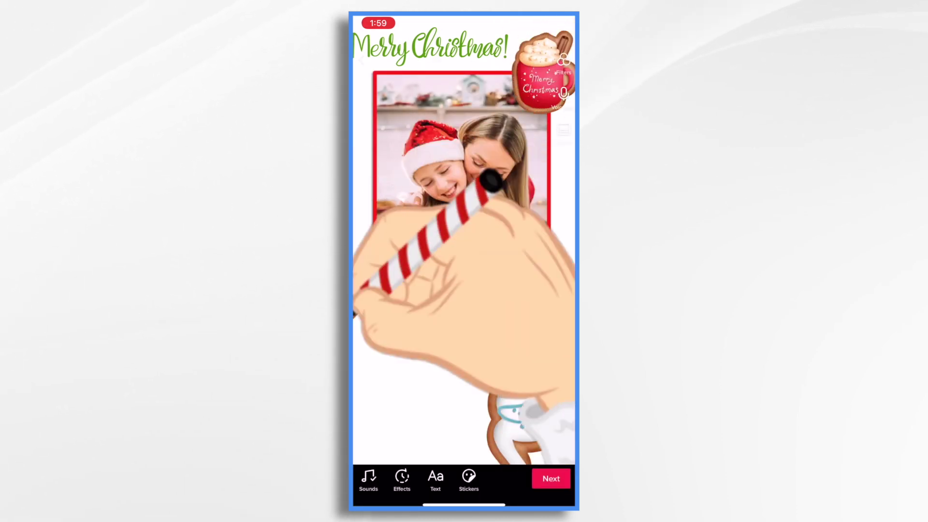
Step: Open the filter choices for the greeting video
click(564, 63)
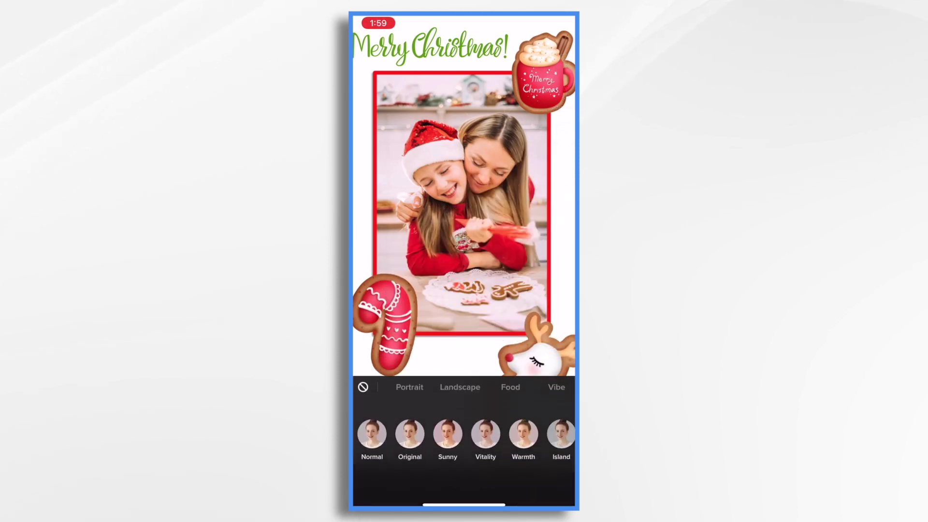